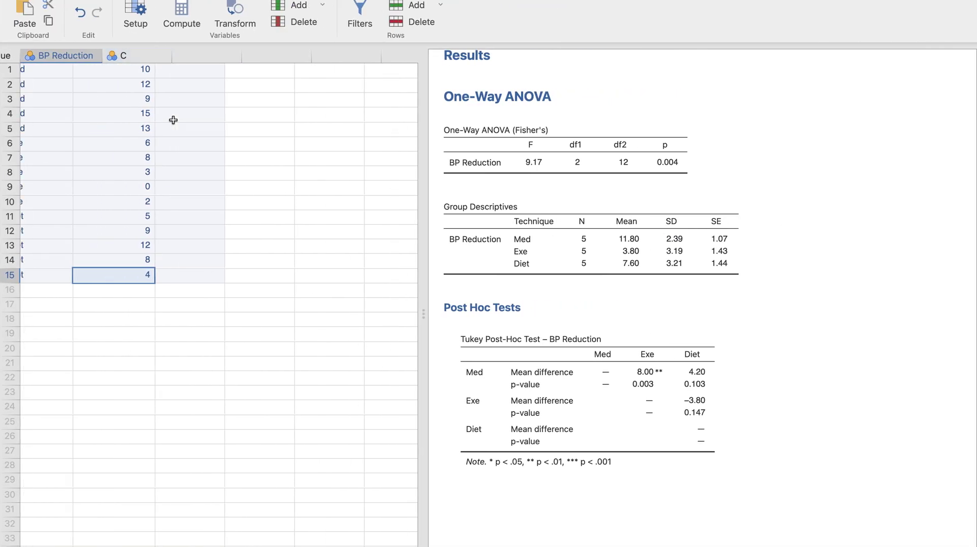
# - Rename column C to 'Meats & Fish' and widen it to show the name
pyautogui.click(214, 56)
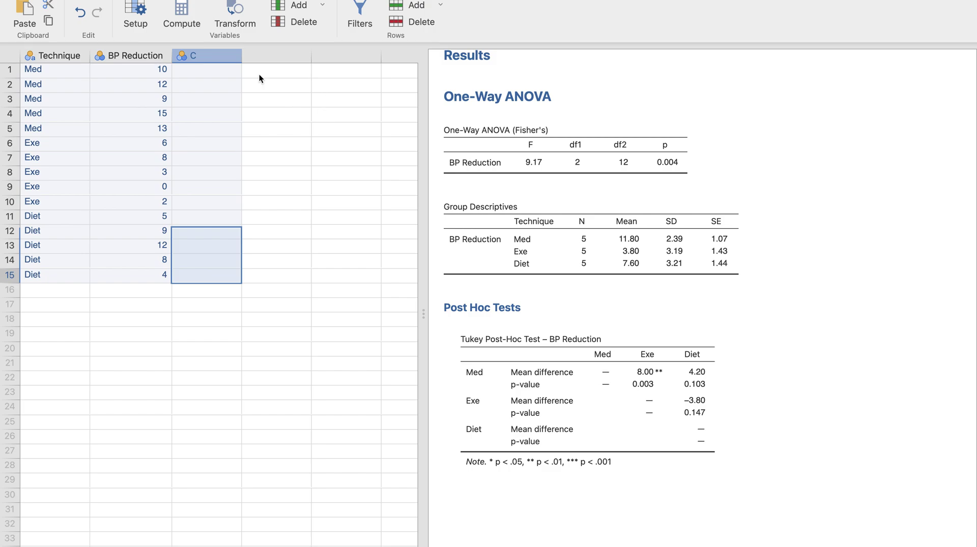
pyautogui.doubleClick(225, 51)
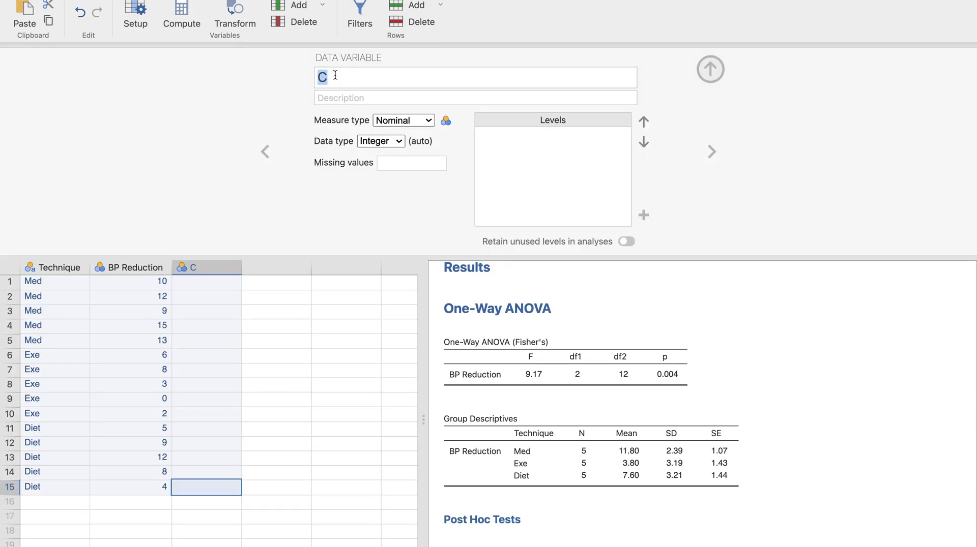
pyautogui.write('Meats')
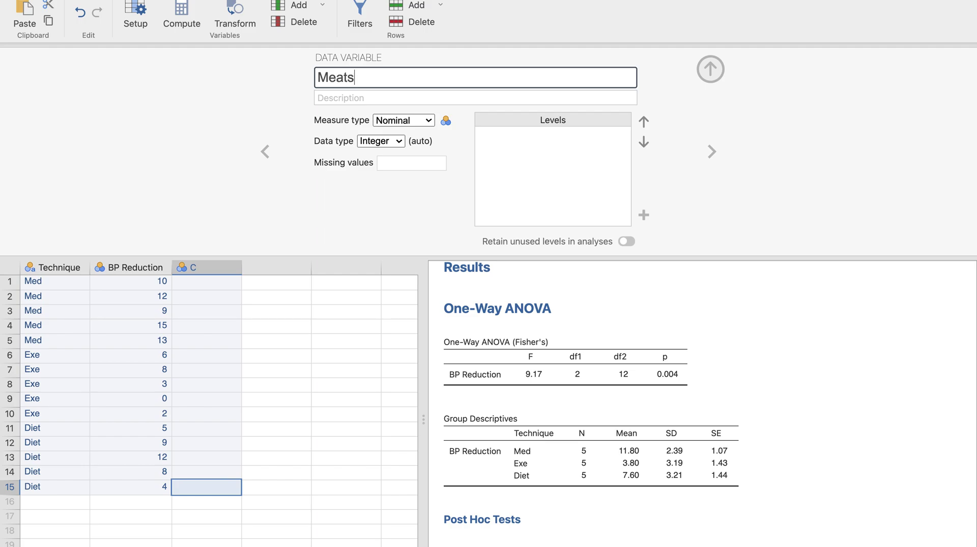
pyautogui.write(' & Fish')
pyautogui.press('Return')
pyautogui.moveTo(239, 275)
pyautogui.mouseDown()
pyautogui.moveTo(268, 268)
pyautogui.moveTo(252, 273)
pyautogui.mouseUp()
# - Add a new data variable named 'Breakfast Cereals' in the next empty column
pyautogui.click(267, 274)
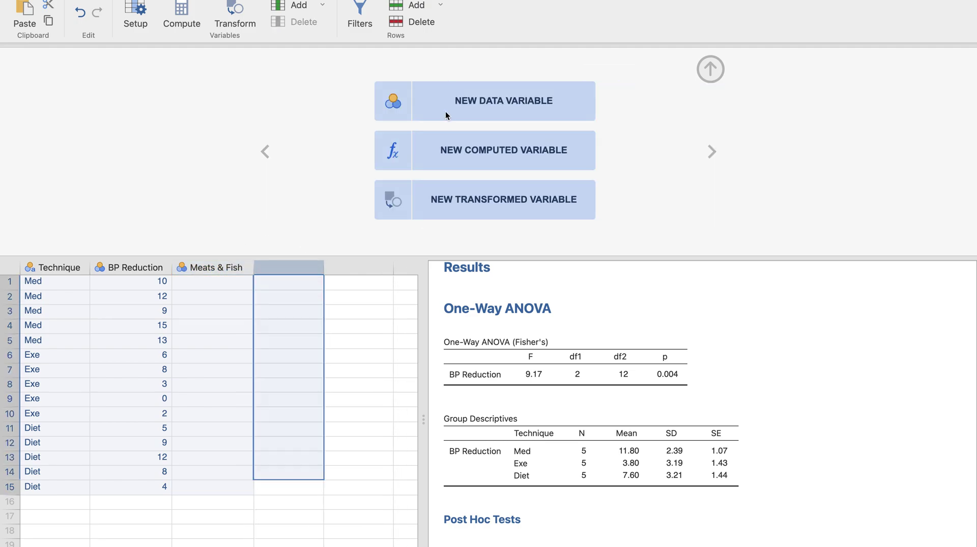
pyautogui.click(429, 101)
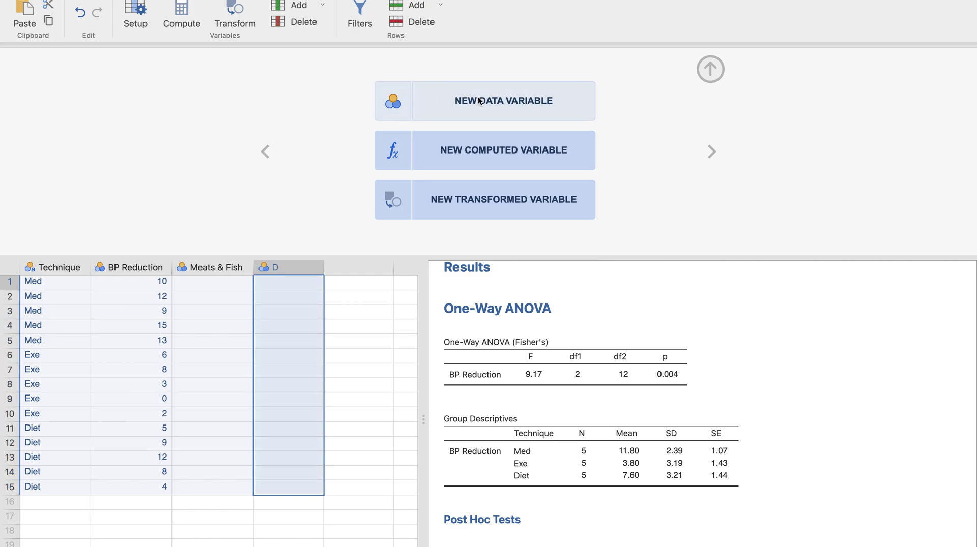
pyautogui.click(415, 84)
pyautogui.write('Breakfast Cereals')
pyautogui.press('Return')
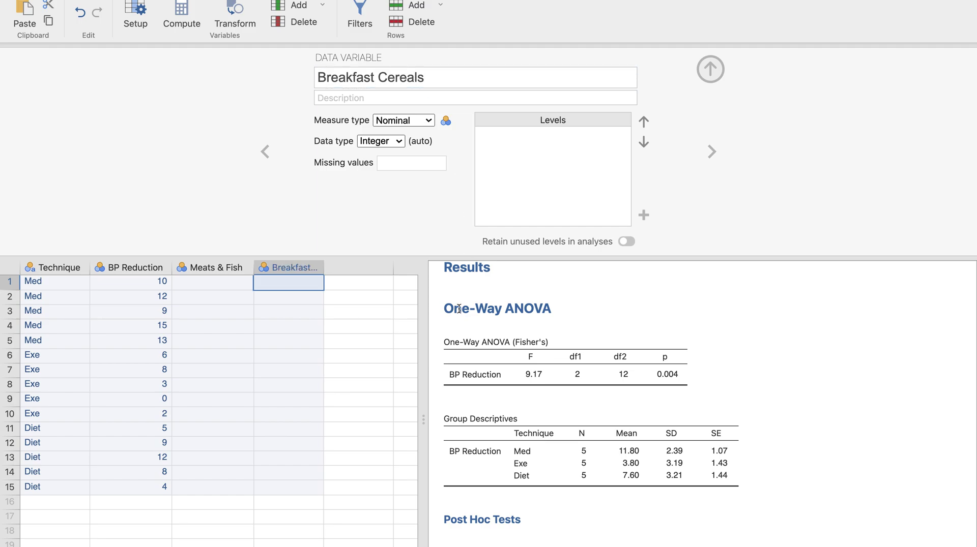
pyautogui.moveTo(328, 268); pyautogui.dragTo(351, 266)
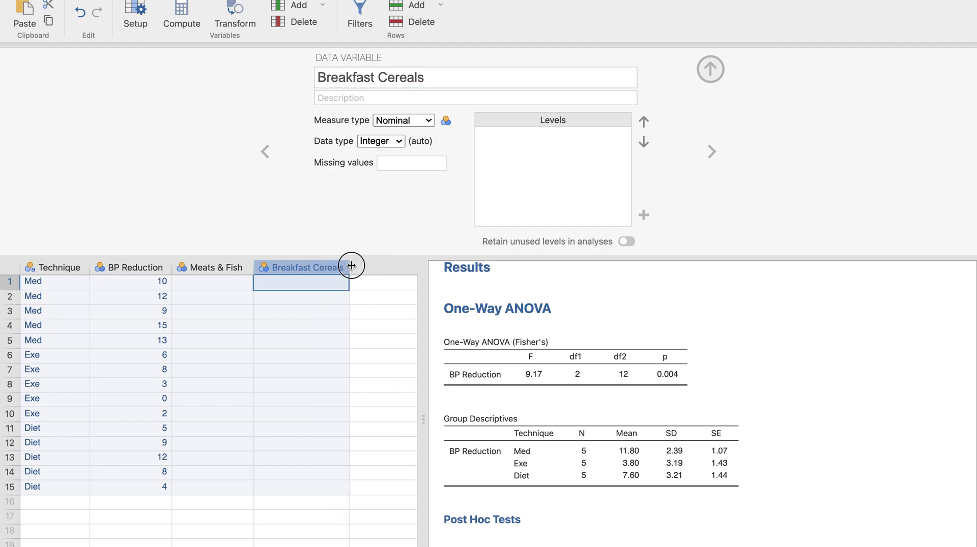
# - Add a third data variable named 'Nutritional Drinks', checking the Iron Content slide
pyautogui.click(374, 266)
pyautogui.hotkey('ctrl', 'Left')
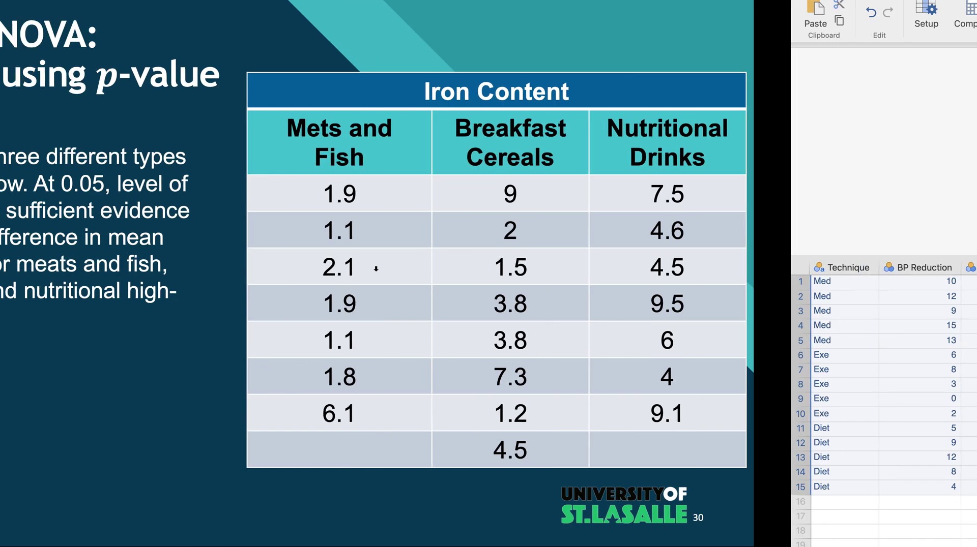
pyautogui.hotkey('ctrl', 'Right')
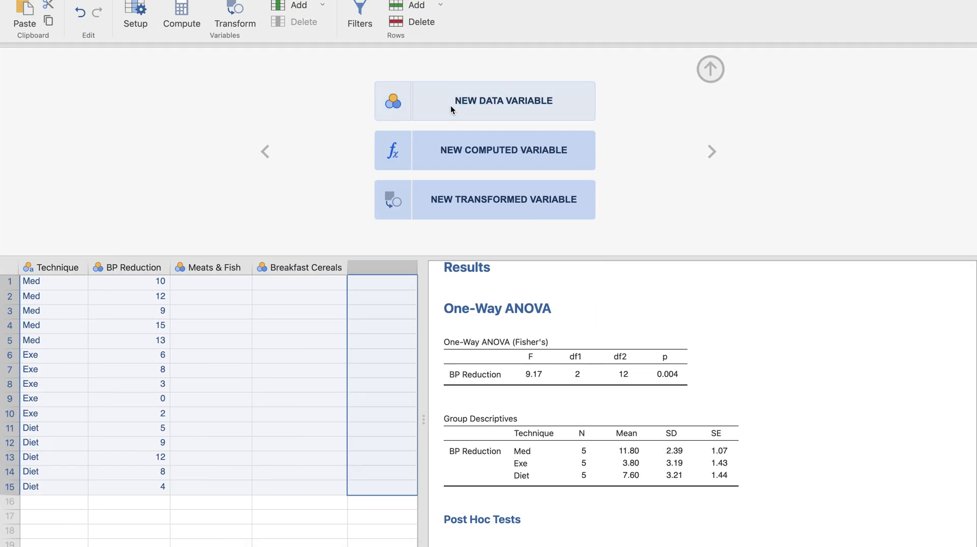
pyautogui.click(450, 105)
pyautogui.click(460, 80)
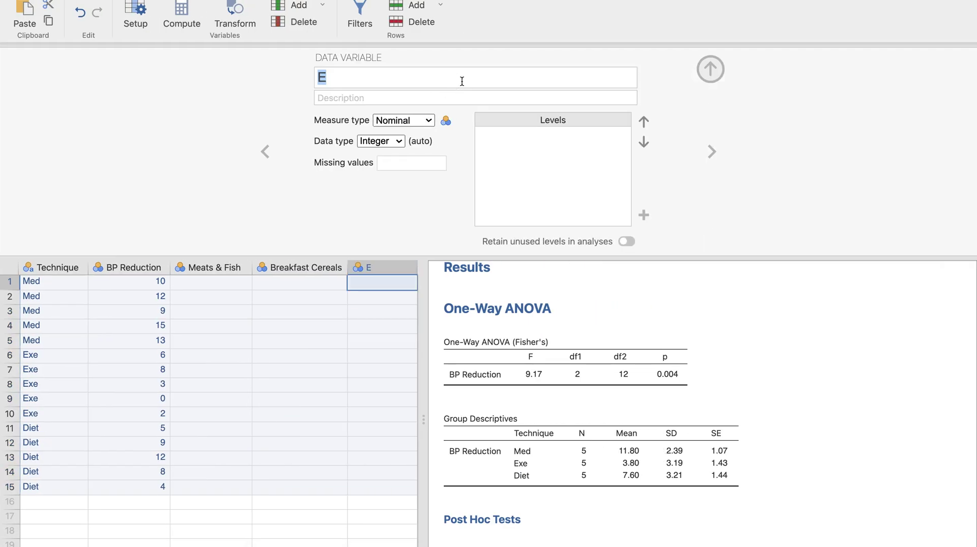
pyautogui.write('Nutritional Drinks')
pyautogui.press('Return')
pyautogui.click(238, 277)
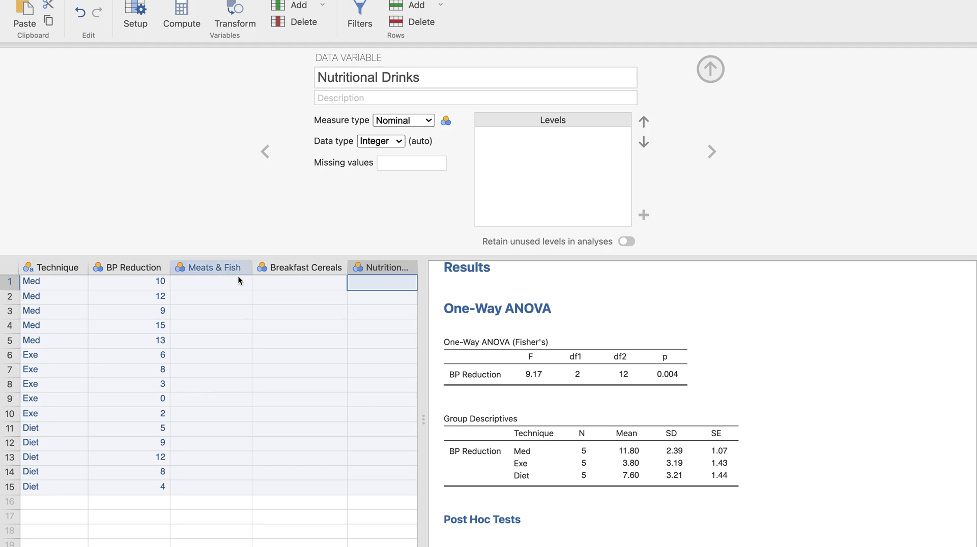
pyautogui.hotkey('ctrl', 'Left')
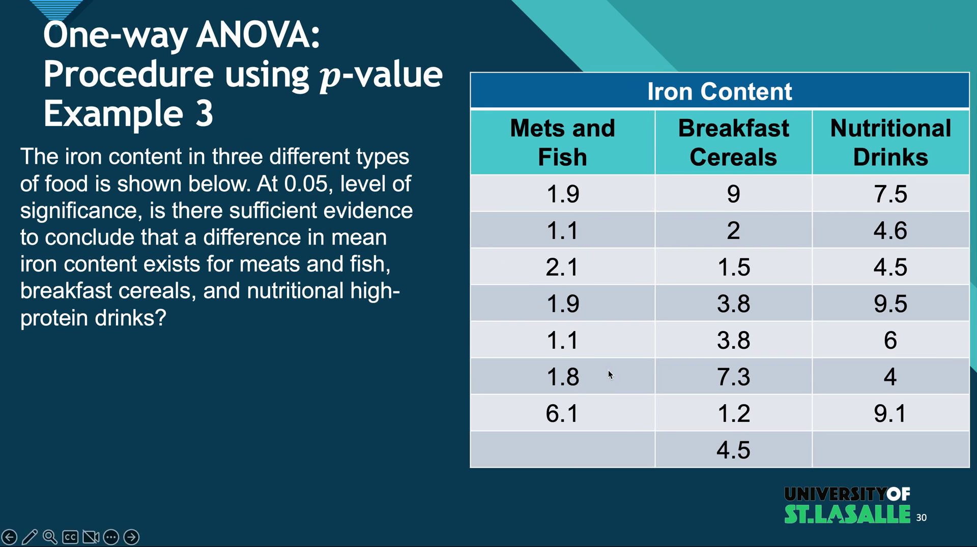
pyautogui.hotkey('ctrl', 'Right')
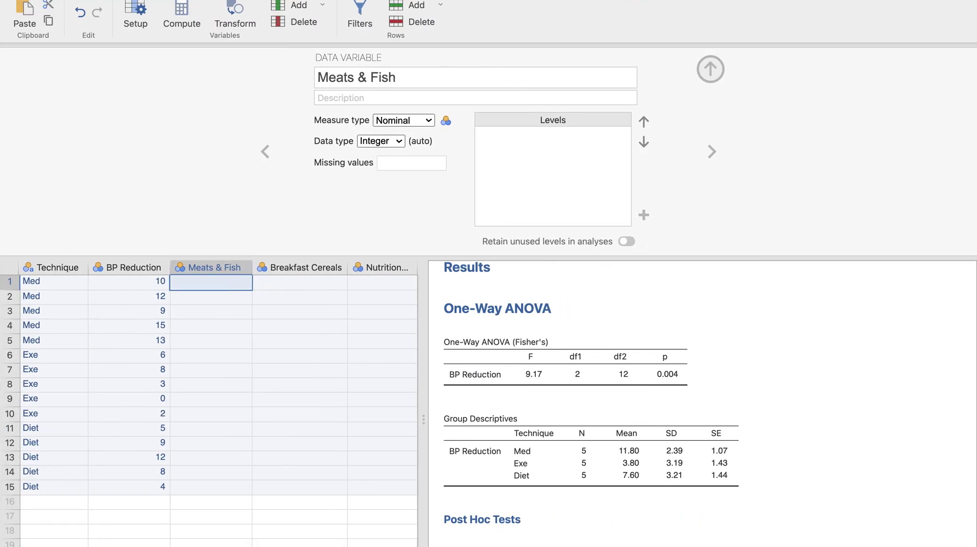
# - Enter the first five Meats & Fish values: 1.9, 1.1, 2.1, 1.9, 1.1
pyautogui.write('1.9')
pyautogui.press('Return')
pyautogui.write('1.1')
pyautogui.press('Return')
pyautogui.write('2')
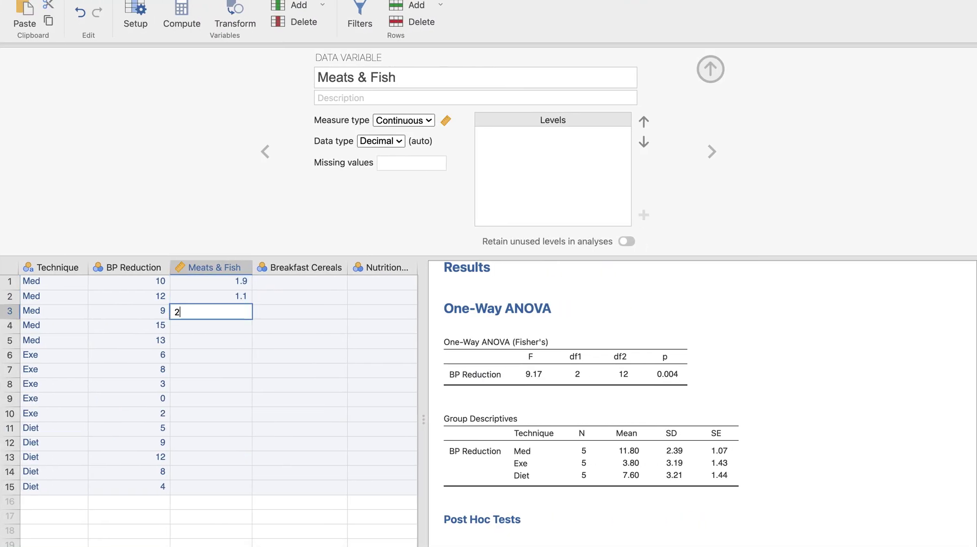
pyautogui.write('.1')
pyautogui.press('Return')
pyautogui.hotkey('ctrl', 'Left')
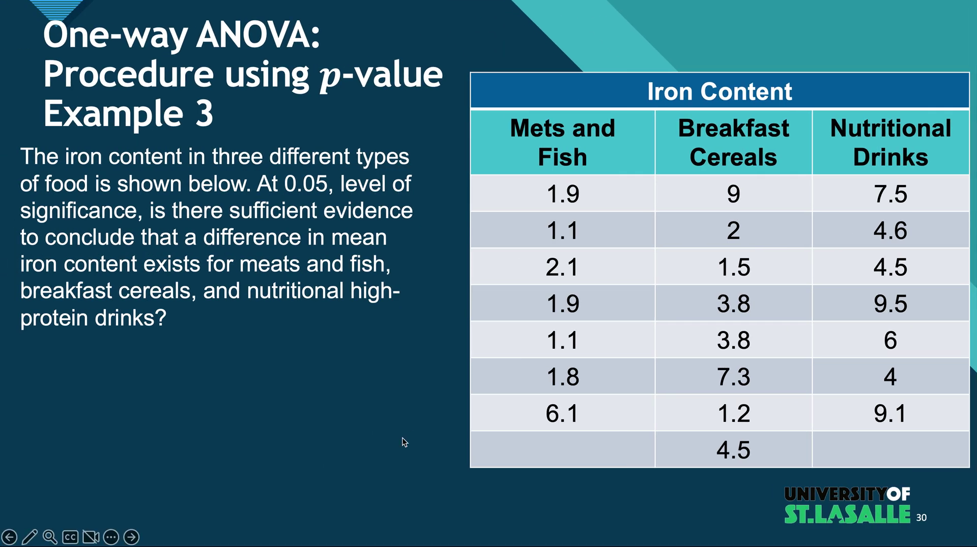
pyautogui.hotkey('ctrl', 'Right')
pyautogui.write('1.9')
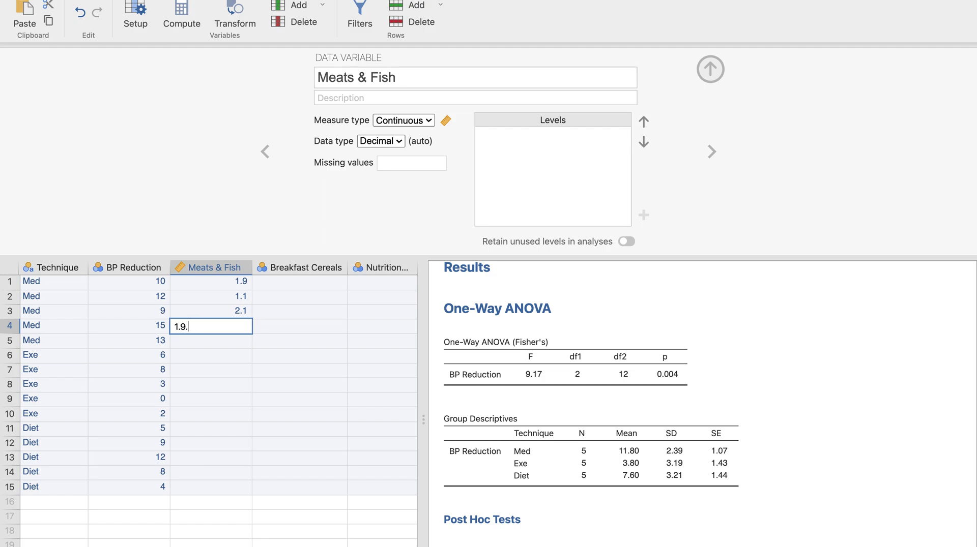
pyautogui.press('Return')
pyautogui.write('1.1')
pyautogui.press('Return')
# - Enter the last two Meats & Fish values, 1.8 and 6.1, checking the Iron Content slide
pyautogui.hotkey('ctrl', 'Left')
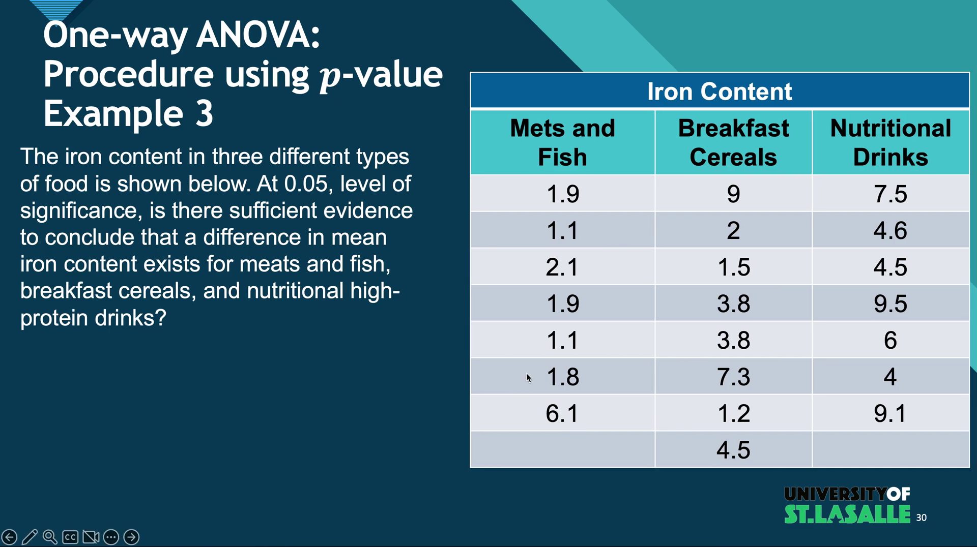
pyautogui.hotkey('ctrl', 'Right')
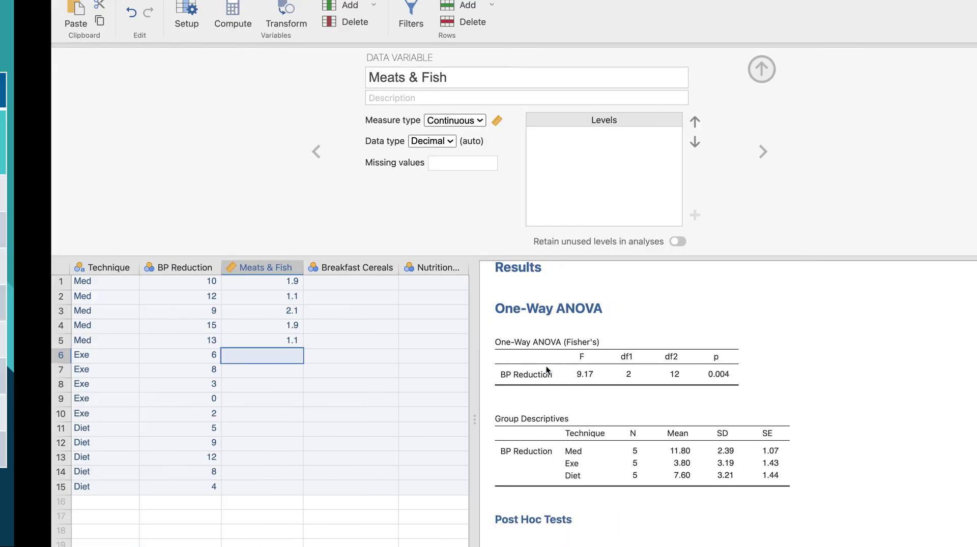
pyautogui.hotkey('ctrl', 'Left')
pyautogui.hotkey('ctrl', 'Right')
pyautogui.write('1.8')
pyautogui.press('Return')
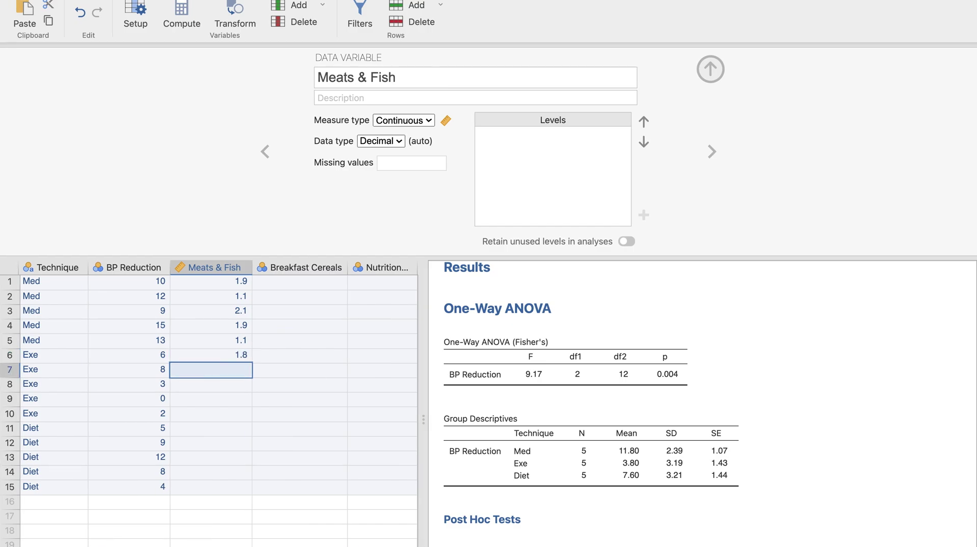
pyautogui.hotkey('ctrl', 'Left')
pyautogui.hotkey('ctrl', 'Right')
pyautogui.write('6.1')
pyautogui.press('Return')
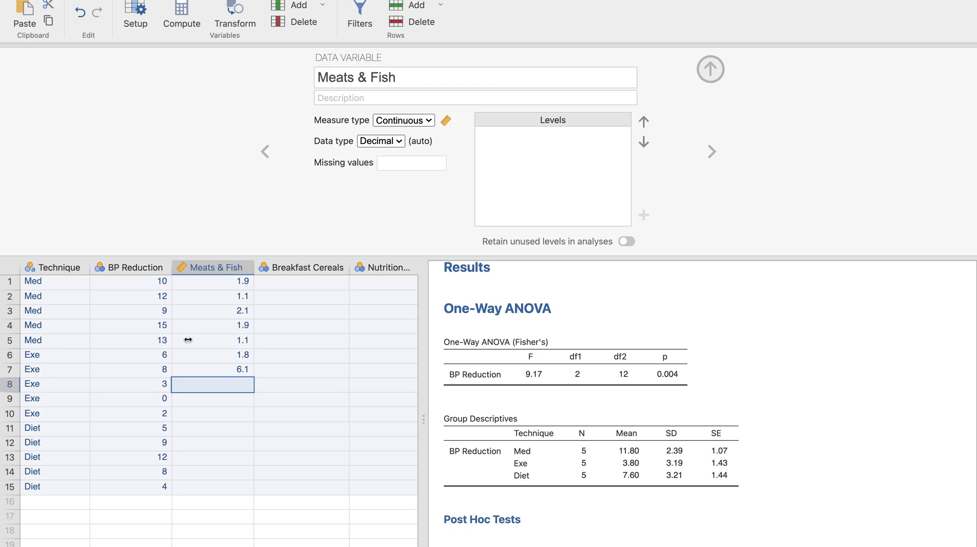
pyautogui.hotkey('ctrl', 'Left')
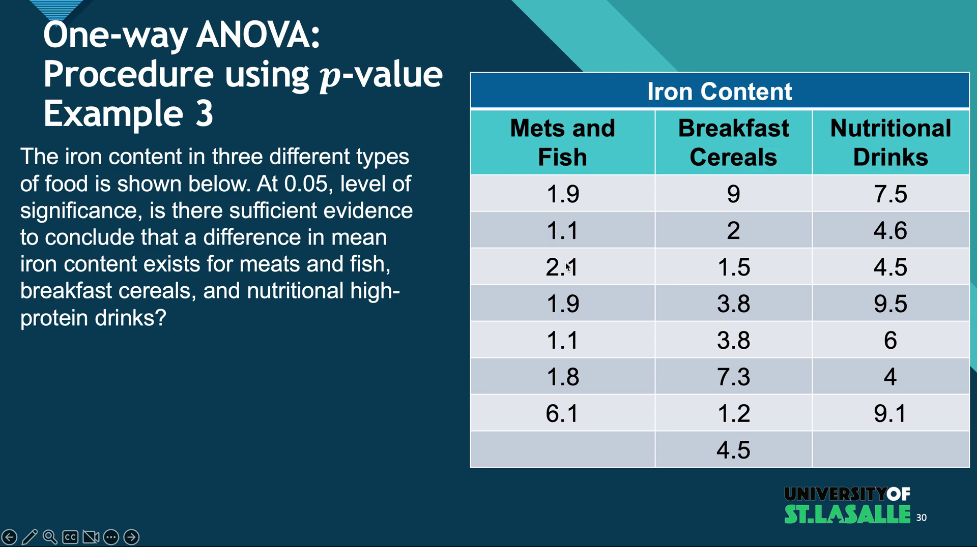
pyautogui.hotkey('ctrl', 'Right')
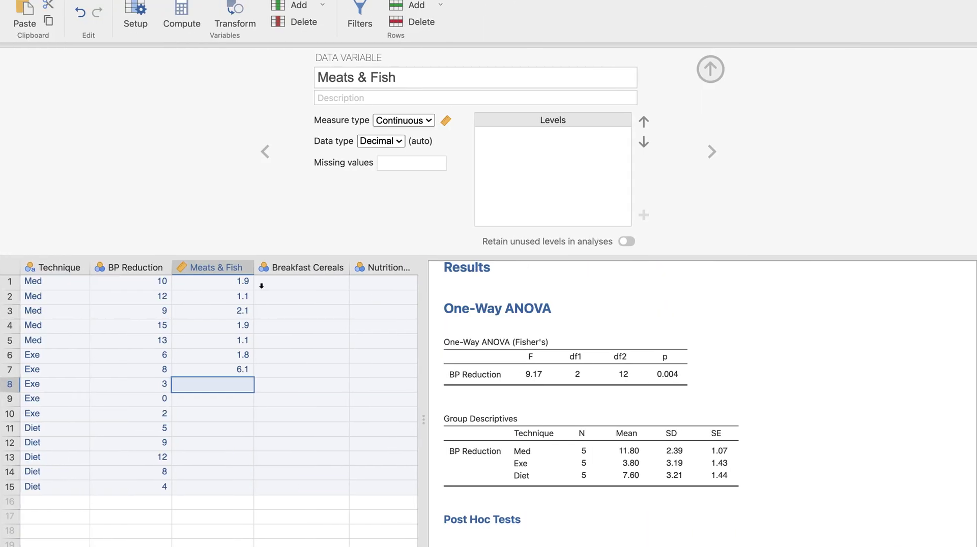
pyautogui.hotkey('ctrl', 'Left')
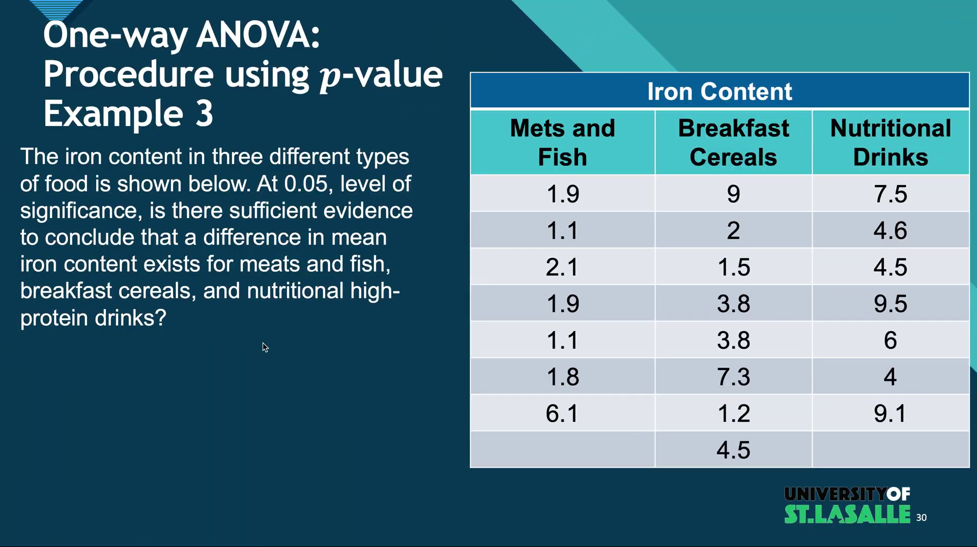
pyautogui.hotkey('ctrl', 'Right')
pyautogui.hotkey('ctrl', 'Left')
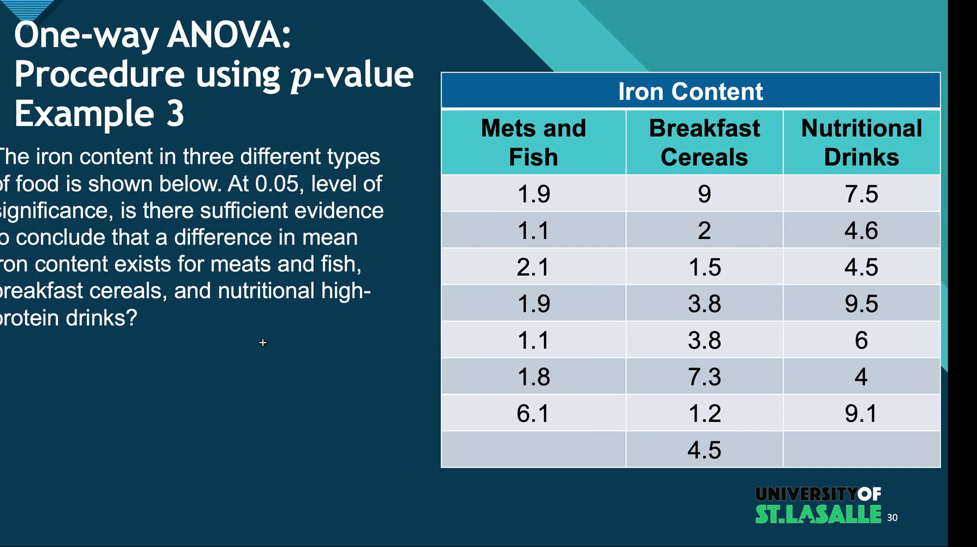
pyautogui.hotkey('ctrl', 'Right')
pyautogui.hotkey('ctrl', 'Left')
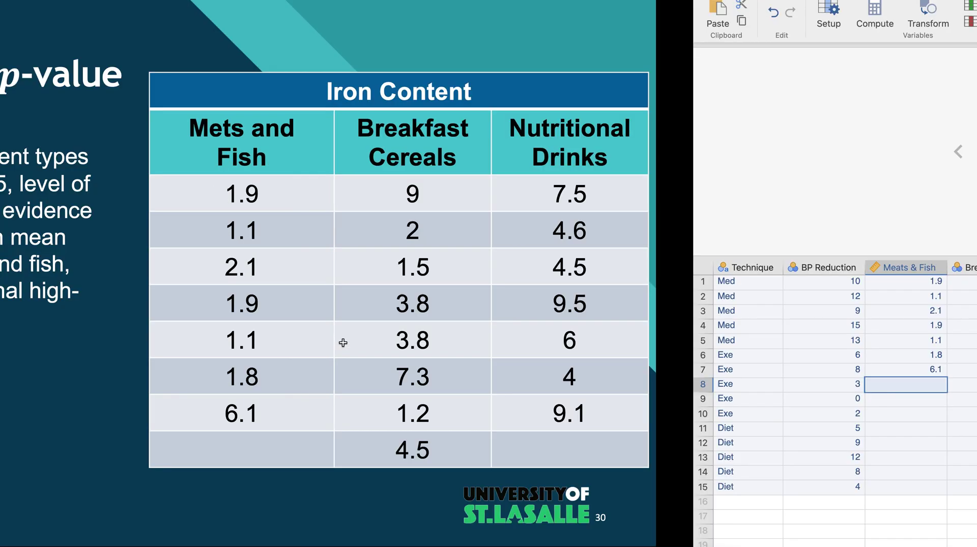
pyautogui.hotkey('ctrl', 'Right')
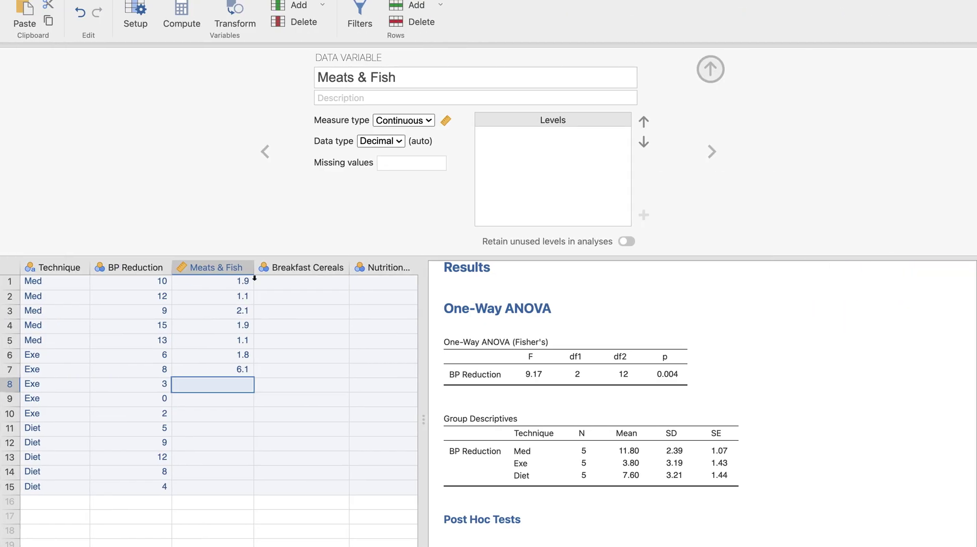
# - Label rows 1–7 'Meats & Fish' in the second column, filling the text down
pyautogui.click(270, 282)
pyautogui.write('Meats &')
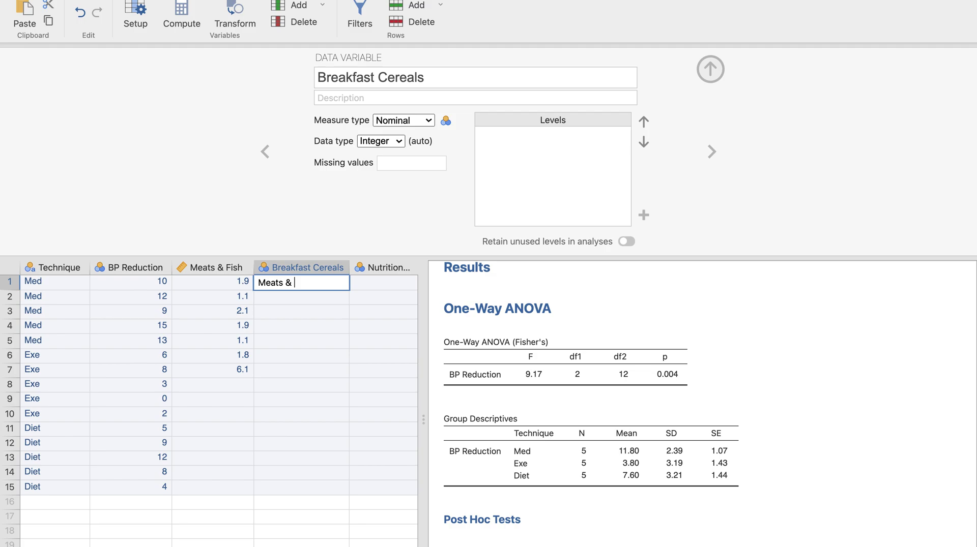
pyautogui.write(' Fish')
pyautogui.press('Return')
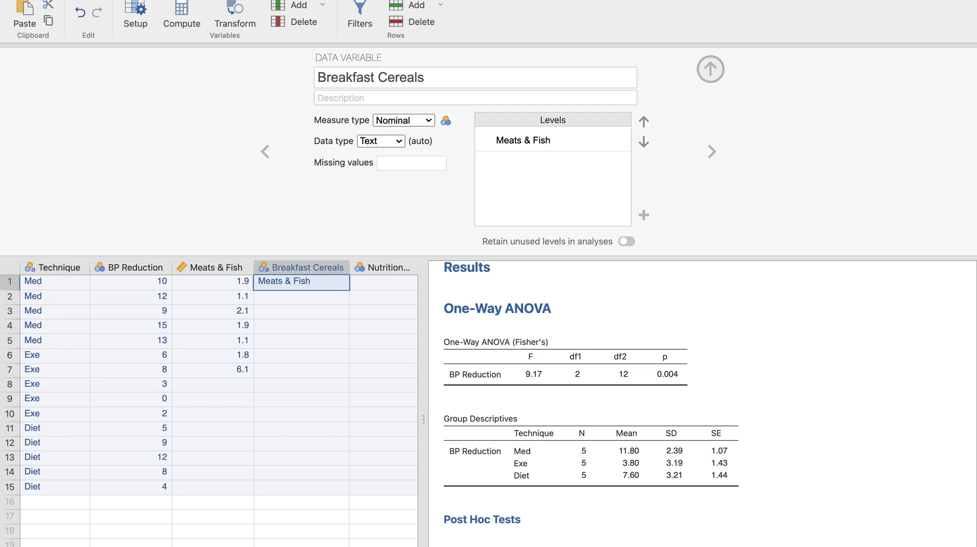
pyautogui.hotkey('shift', 'Down')
pyautogui.hotkey('shift', 'Down')
pyautogui.hotkey('shift', 'Down')
pyautogui.hotkey('shift', 'Down')
pyautogui.hotkey('shift', 'Down')
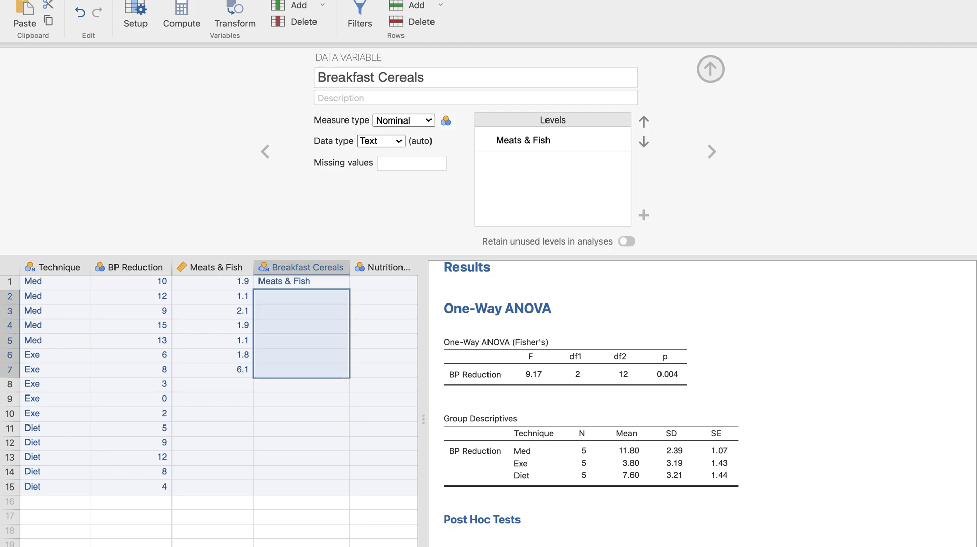
pyautogui.write('Meats & Fish Meats & Fish Meats & Fish Meats & Fish Meats & Fish Meats & Fish')
# - Rename the value column 'Iron Content' and the label column 'Type of Food'
pyautogui.click(224, 266)
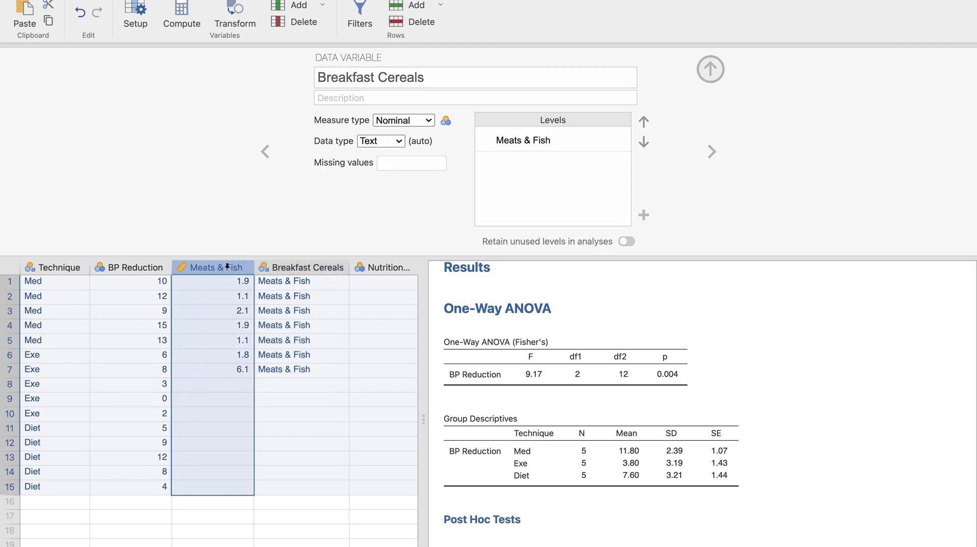
pyautogui.click(402, 85)
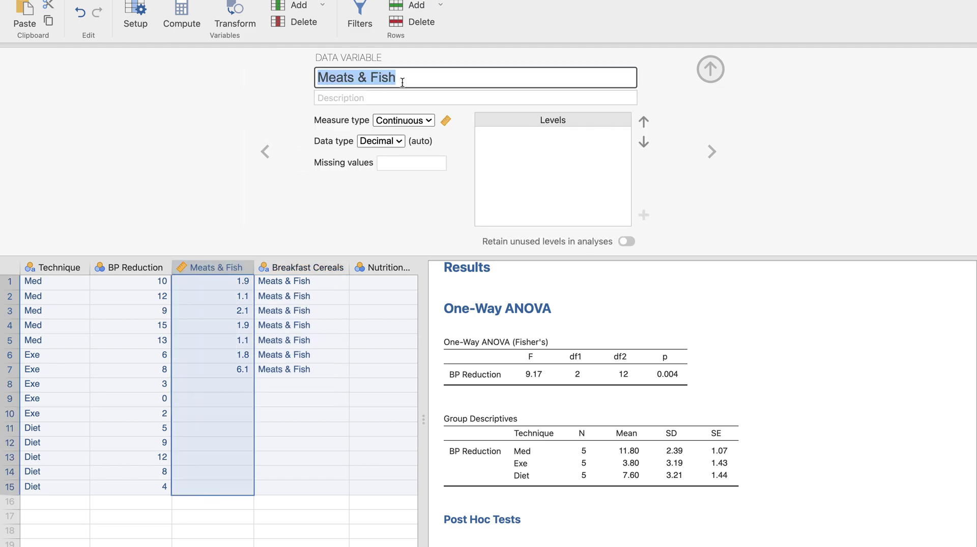
pyautogui.write('Iron Content')
pyautogui.press('Return')
pyautogui.click(307, 267)
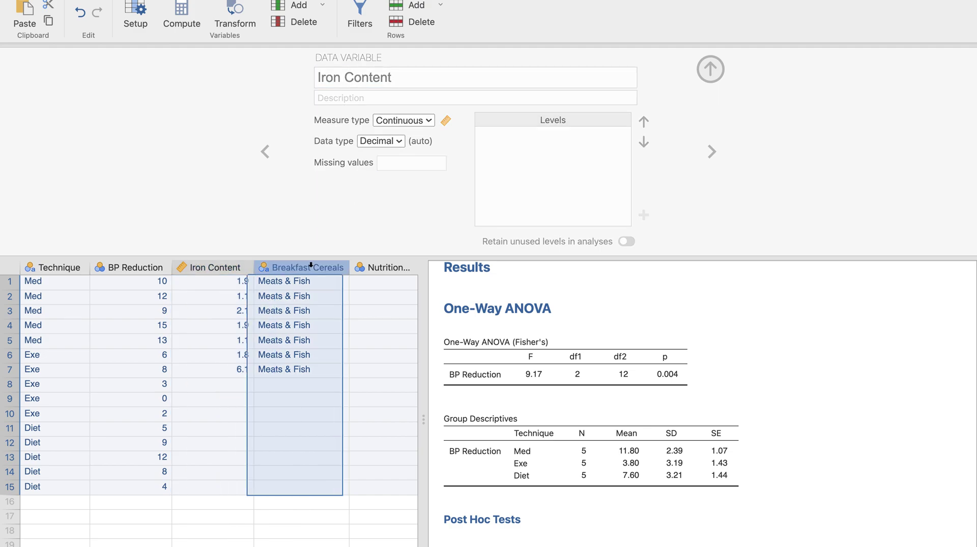
pyautogui.click(449, 80)
pyautogui.write('Ty')
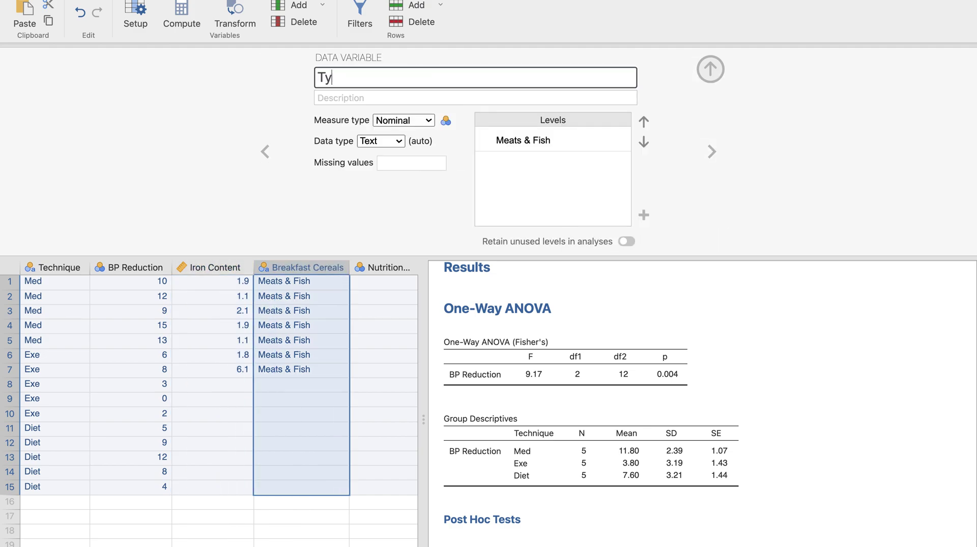
pyautogui.write('pe of Food')
pyautogui.press('Return')
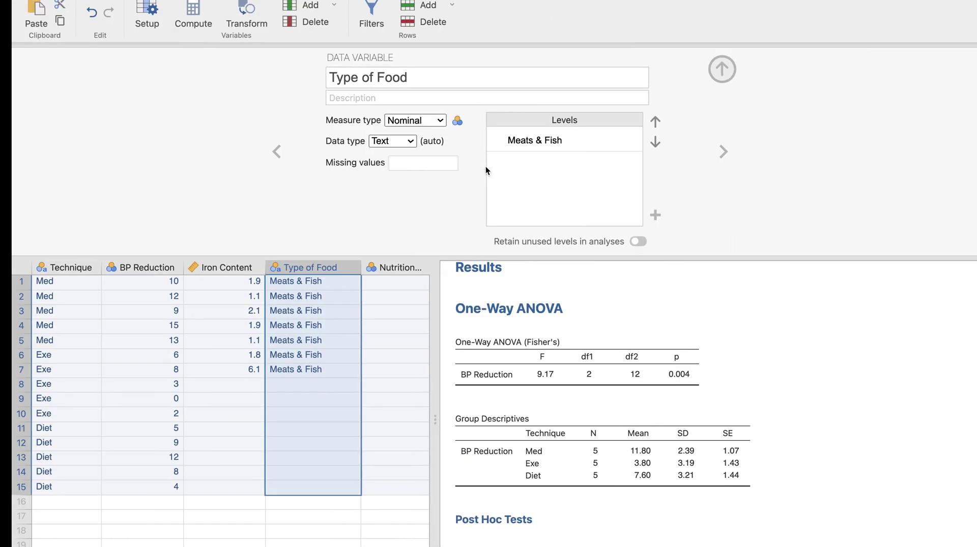
pyautogui.click(221, 385)
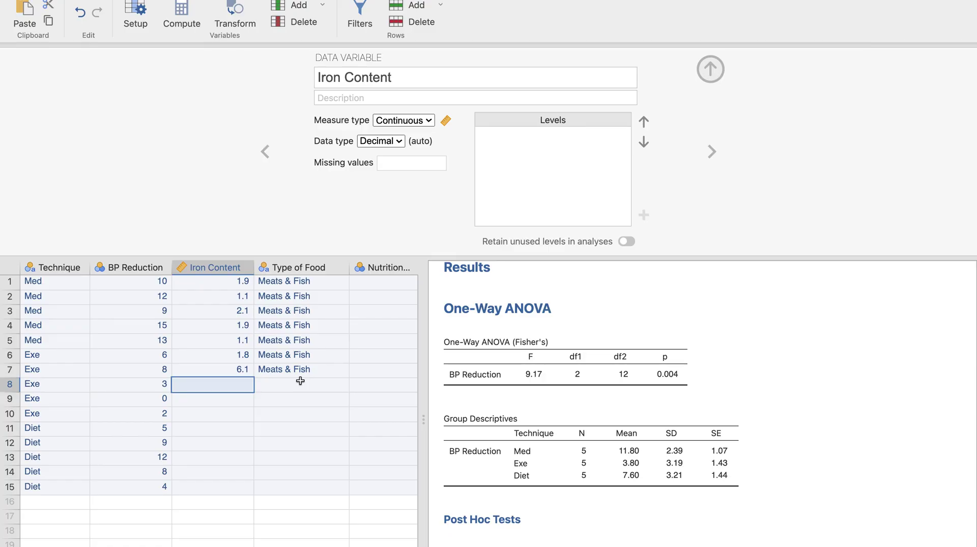
pyautogui.click(300, 384)
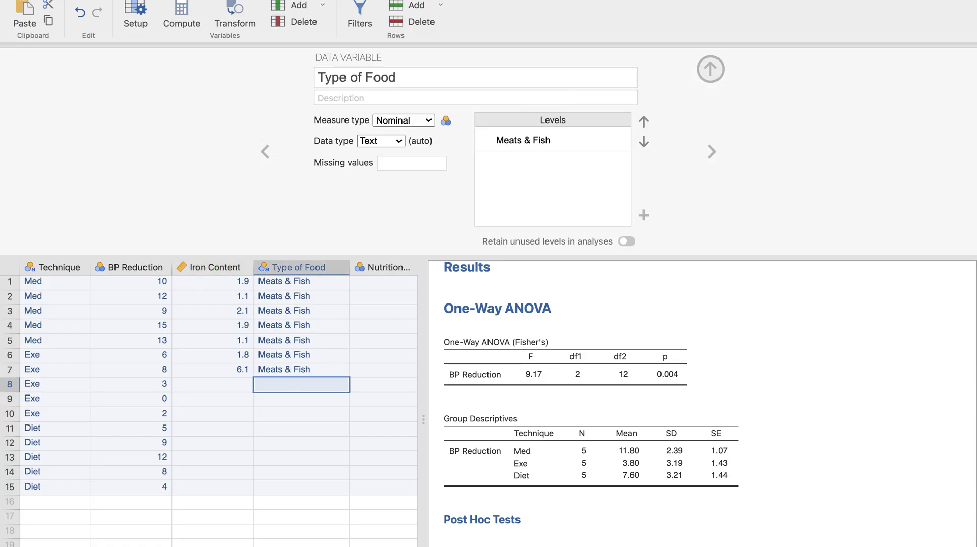
# - Label rows 8–15 of Type of Food as 'Breakfast Cereals'
pyautogui.write('Breakfast Cereals')
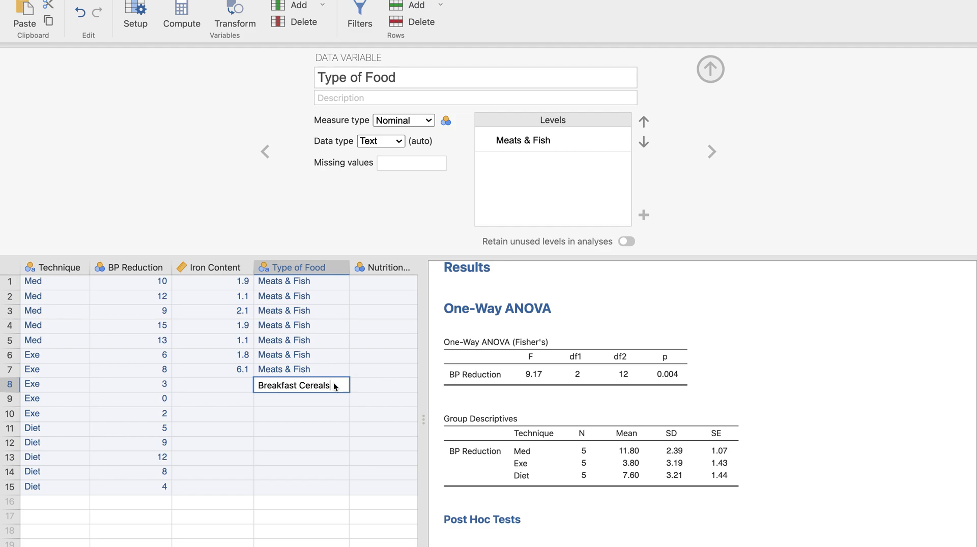
pyautogui.press('Return')
pyautogui.keyDown('shift'); pyautogui.click(325, 487); pyautogui.keyUp('shift')
pyautogui.write('Breakfast Cereals Breakfast Cereals Breakfast Cereals Breakfast Cereals Breakfast Cereals Breakfast Cereals Breakfast Cereals')
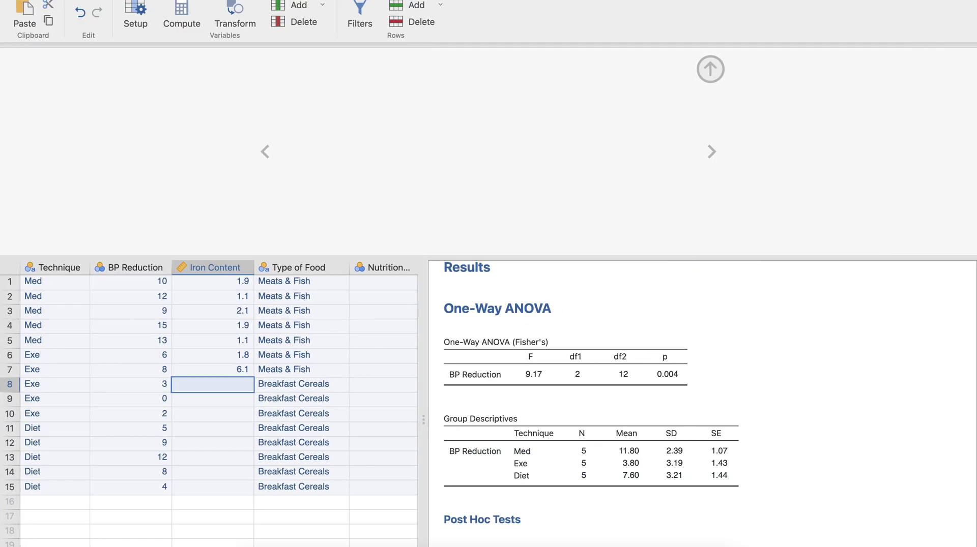
# - Enter Breakfast Cereals iron values 9.0, 2.0, 1.5, 3.8, 3.8 and 7.3 in rows 8–13
pyautogui.write('9')
pyautogui.press('Return')
pyautogui.write('2')
pyautogui.press('Return')
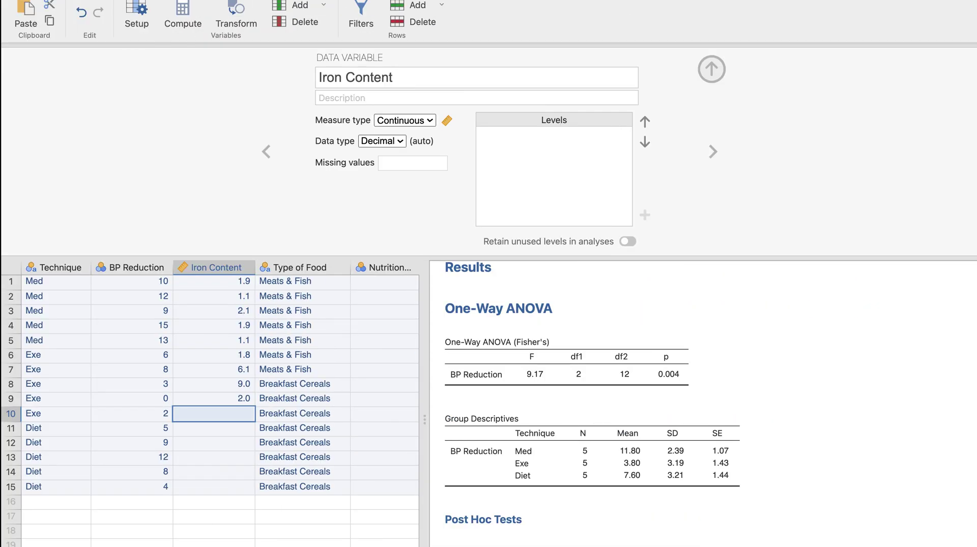
pyautogui.write('.5')
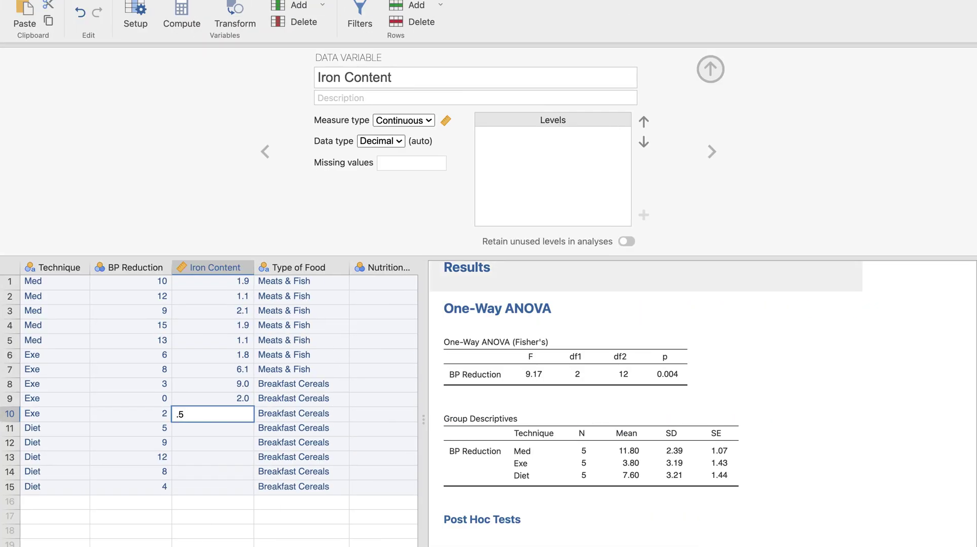
pyautogui.press('Return')
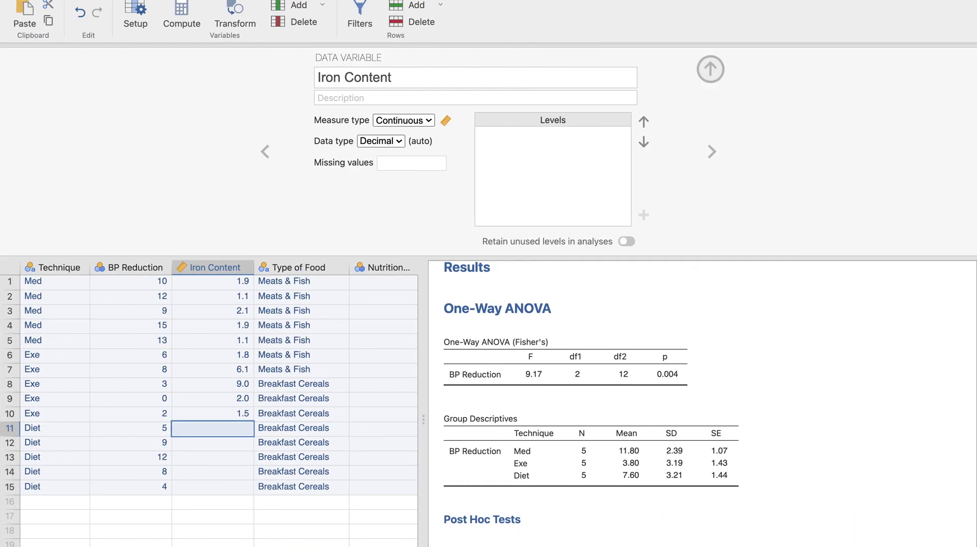
pyautogui.write('3.8')
pyautogui.press('Return')
pyautogui.write('3')
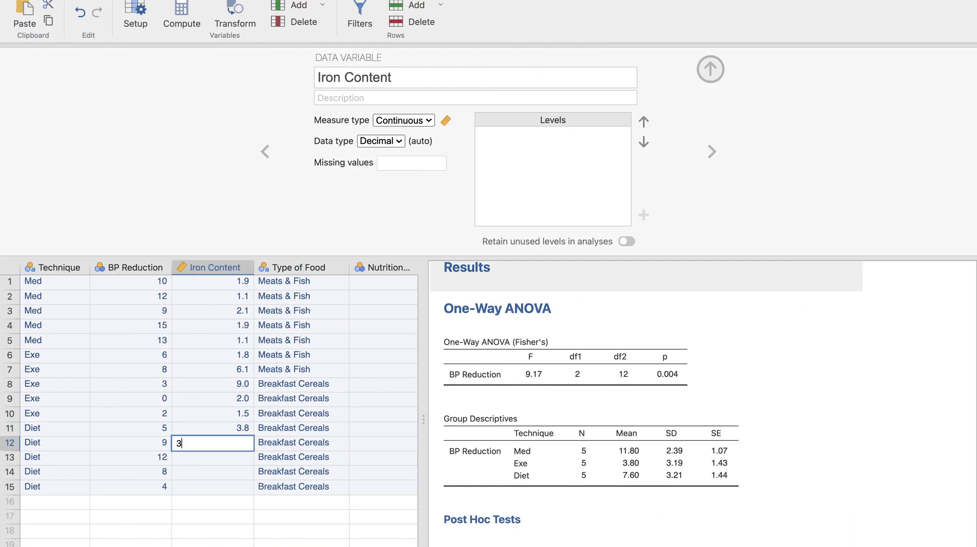
pyautogui.press('Return')
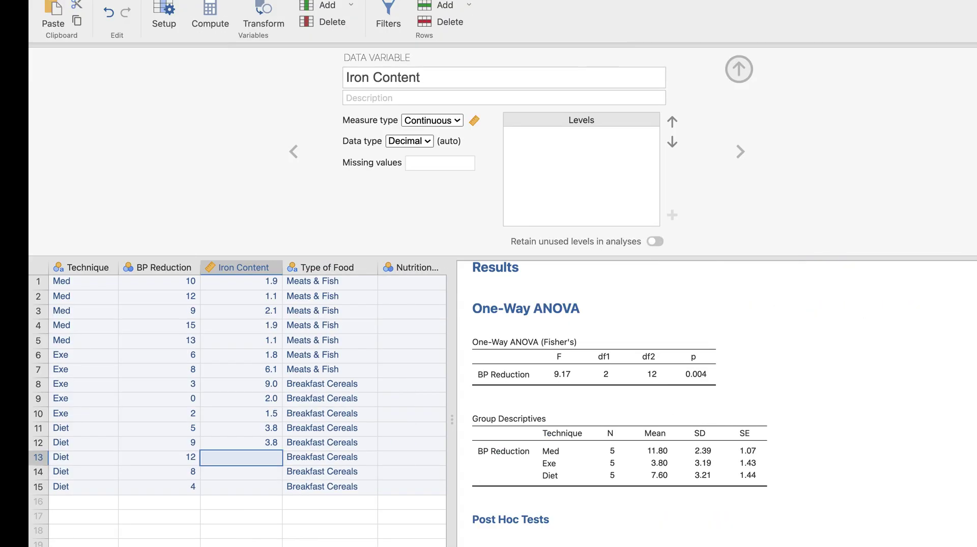
pyautogui.write('7.3')
pyautogui.press('Return')
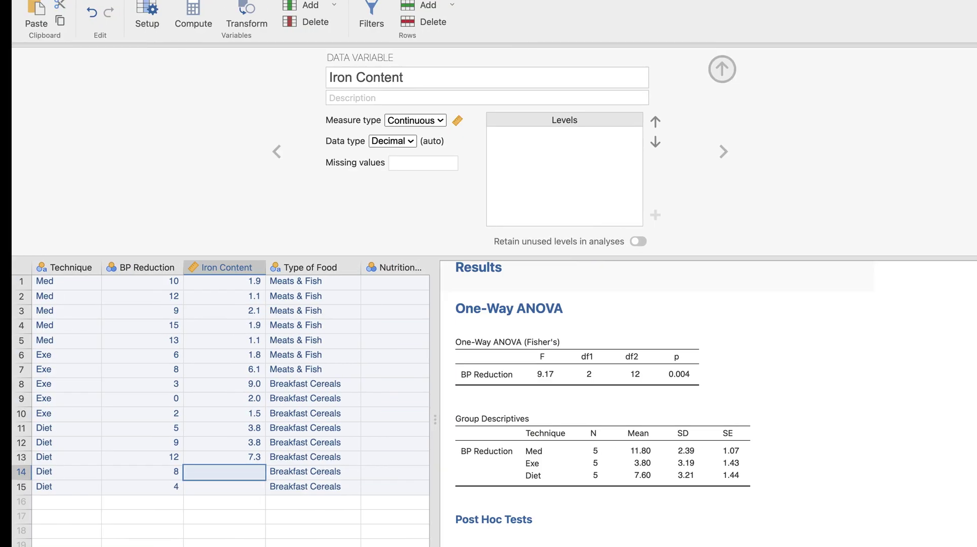
# - Enter 1.2 (correcting a typo) and 4.5 in rows 14–15, checking the slide values
pyautogui.write('0.2')
pyautogui.press('Return')
pyautogui.press('Up')
pyautogui.write('1.2')
pyautogui.press('Return')
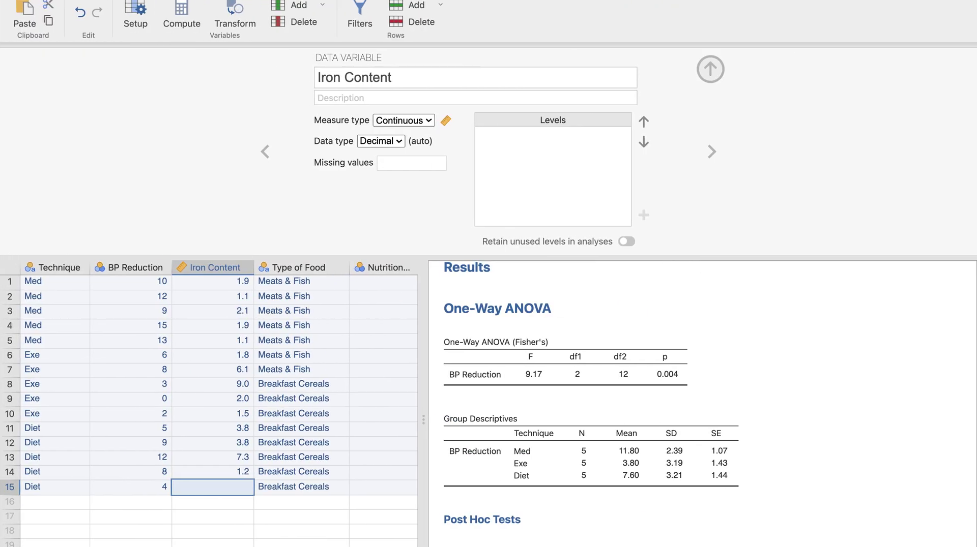
pyautogui.write('4.5')
pyautogui.press('Return')
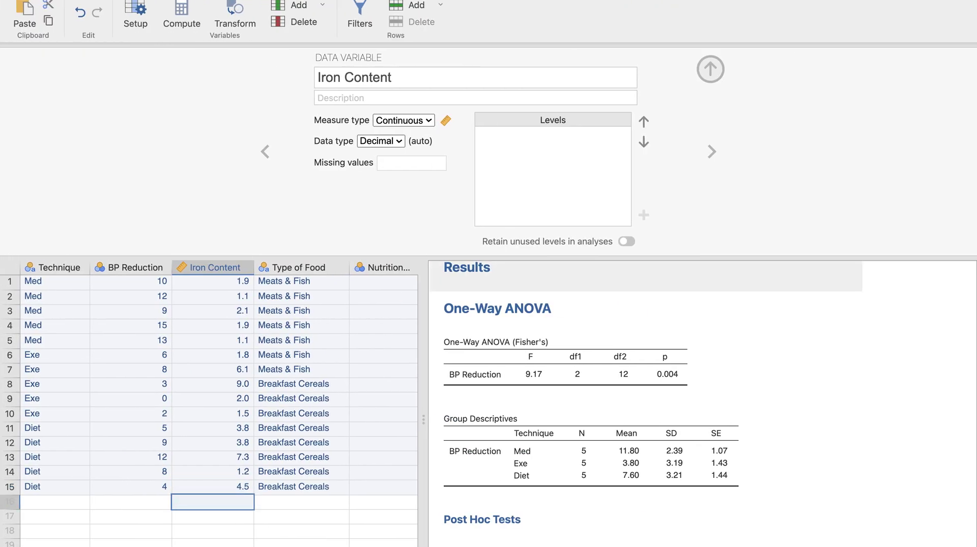
pyautogui.hotkey('ctrl', 'Left')
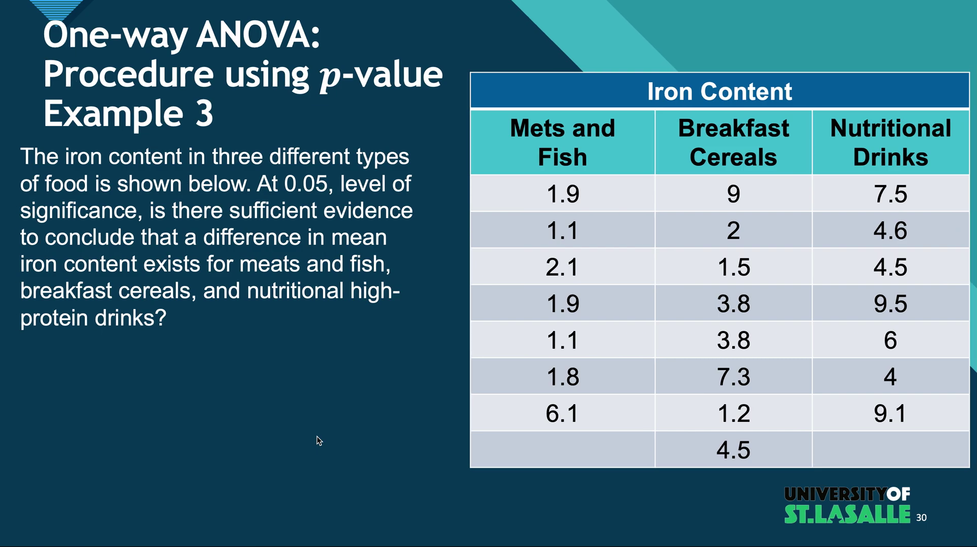
pyautogui.hotkey('ctrl', 'Right')
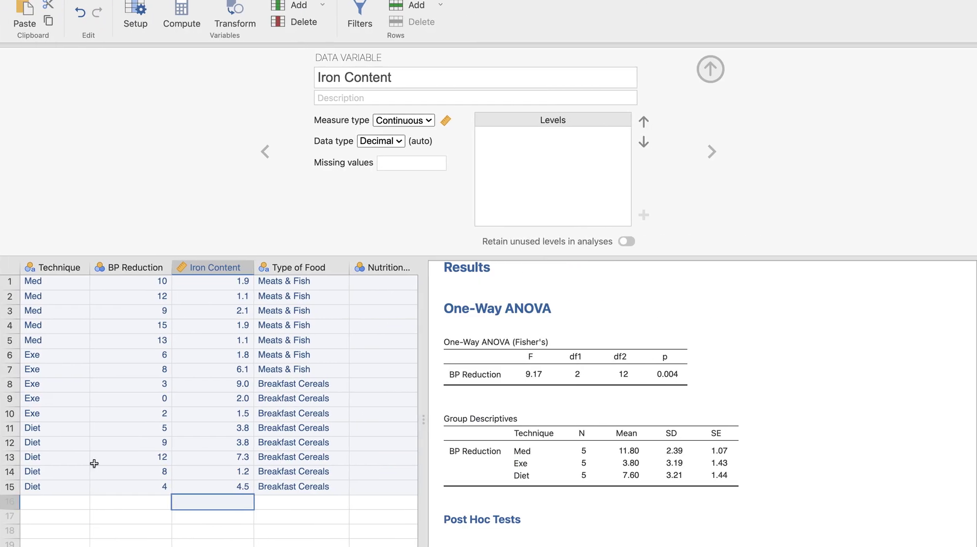
pyautogui.hotkey('ctrl', 'Left')
pyautogui.hotkey('ctrl', 'Right')
pyautogui.click(303, 496)
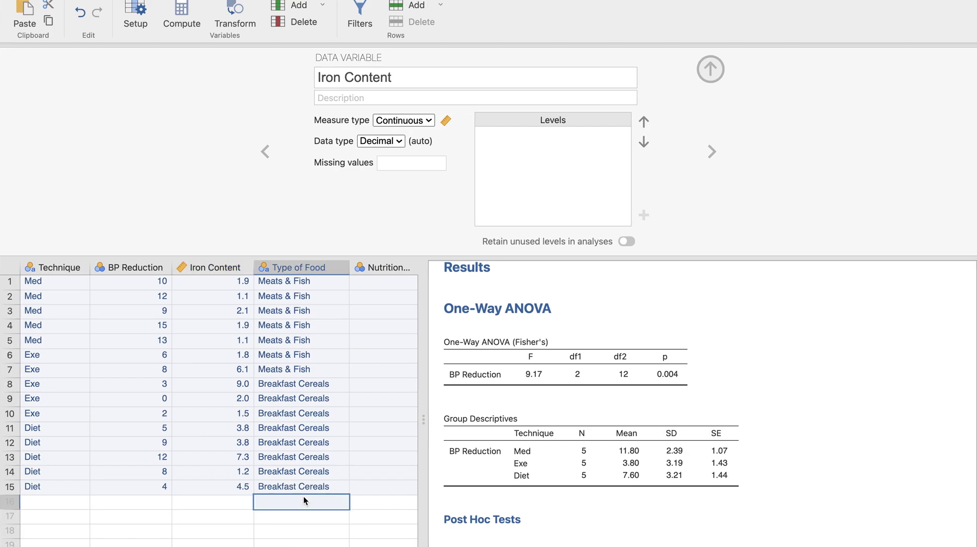
# - Label rows 16–22 of Type of Food as 'Nutritional Drinks'
pyautogui.write('Nutri')
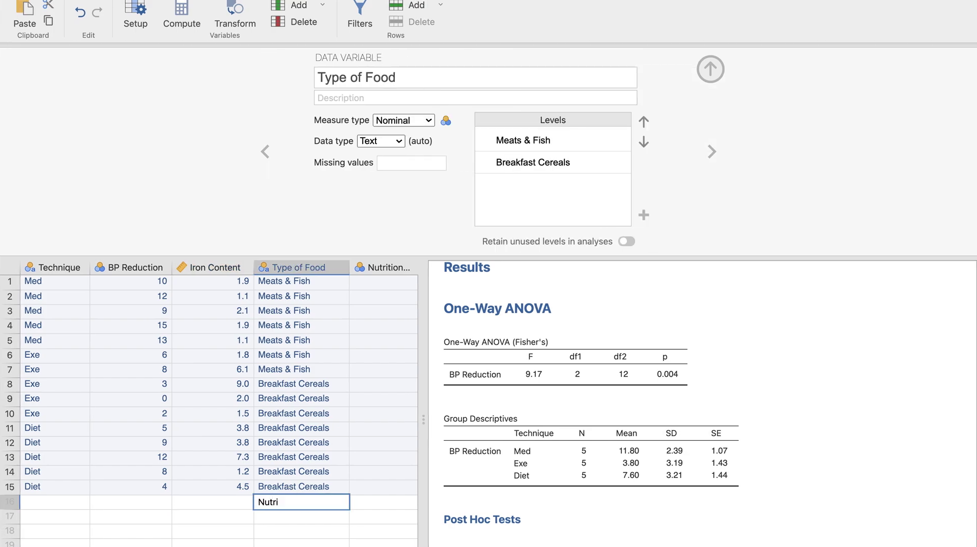
pyautogui.click(710, 70)
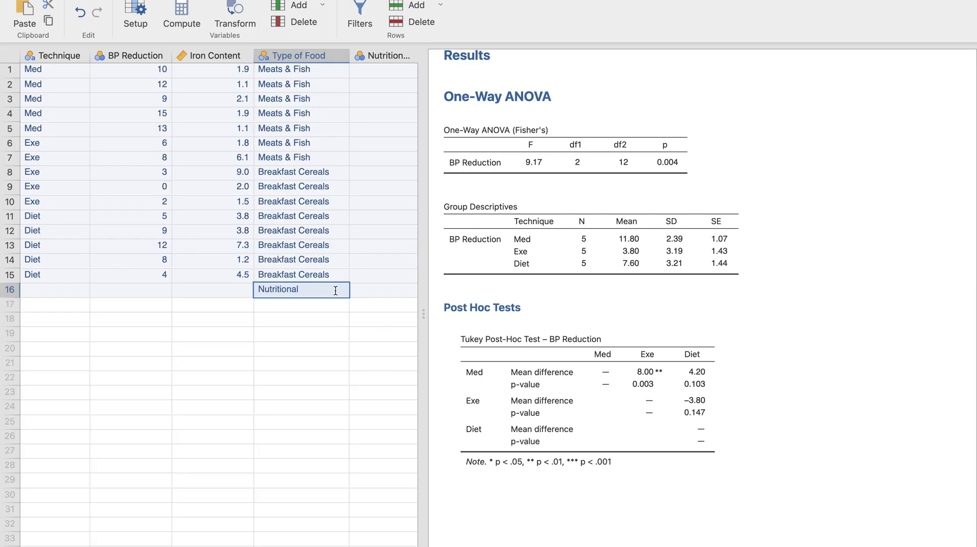
pyautogui.doubleClick(335, 290)
pyautogui.press('Right')
pyautogui.write('Drin')
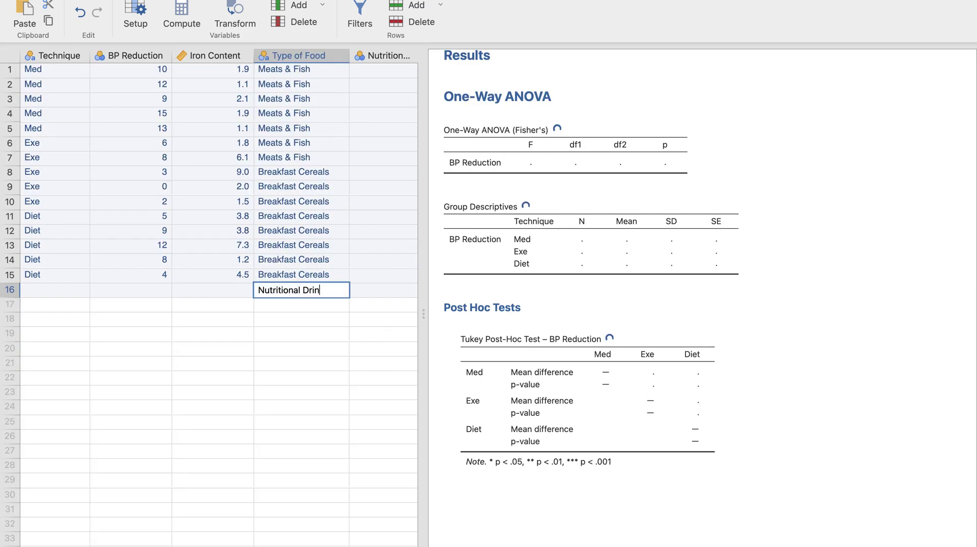
pyautogui.write('ks')
pyautogui.press('Return')
pyautogui.press('Up')
pyautogui.press('Down')
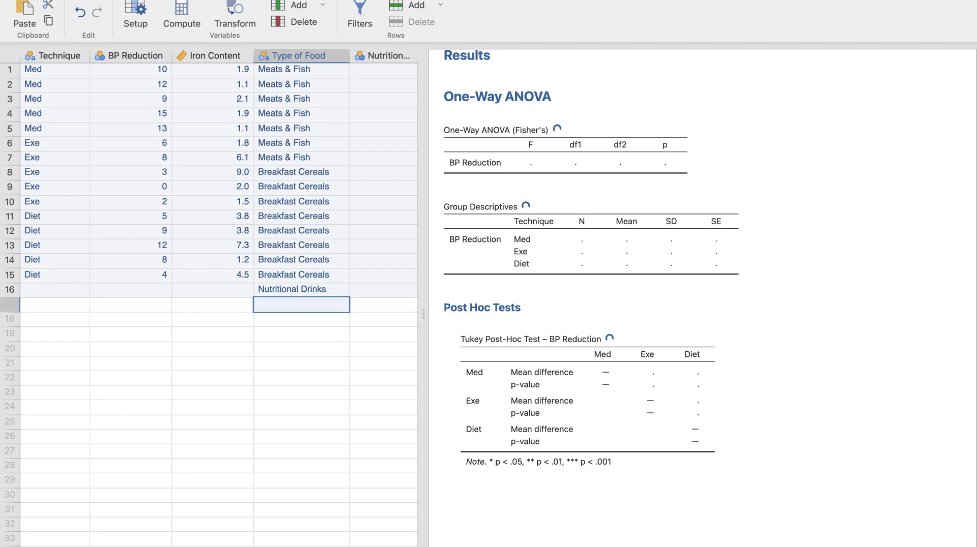
pyautogui.hotkey('shift', 'Down')
pyautogui.hotkey('shift', 'Down')
pyautogui.hotkey('shift', 'Down')
pyautogui.hotkey('shift', 'Down')
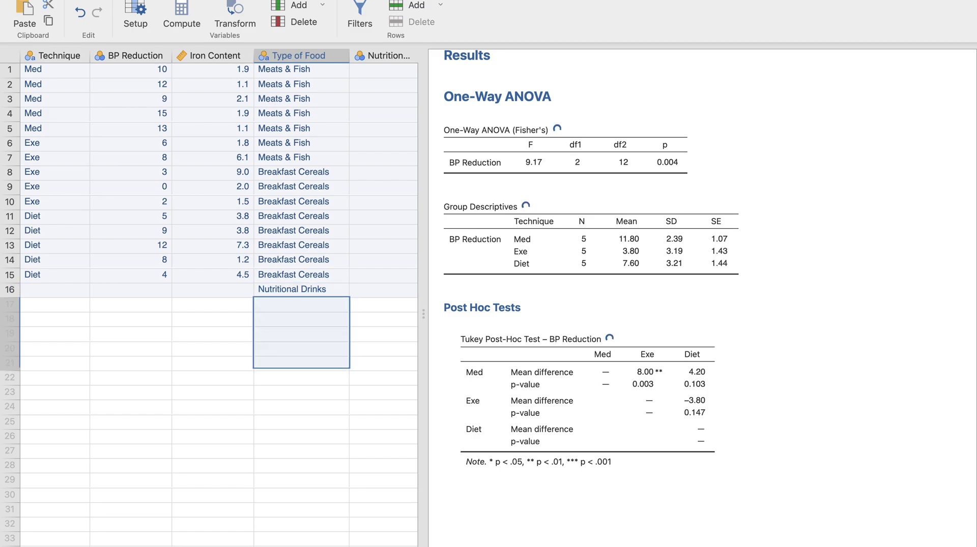
pyautogui.hotkey('shift', 'Down')
pyautogui.write('Nutritional Drinks Nutritional Drinks Nutritional Drinks Nutritional Drinks Nutritional Drinks Nutritional Drinks')
# - Enter Nutritional Drinks iron values 7.5, 4.6 and 4.5 in rows 16–18
pyautogui.click(227, 291)
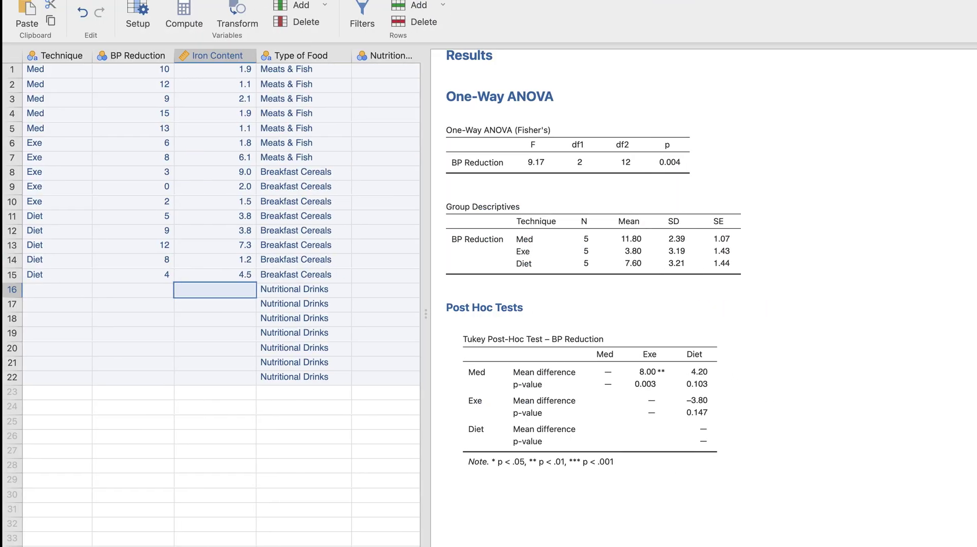
pyautogui.write('7.5')
pyautogui.press('Return')
pyautogui.write('4.6')
pyautogui.press('Return')
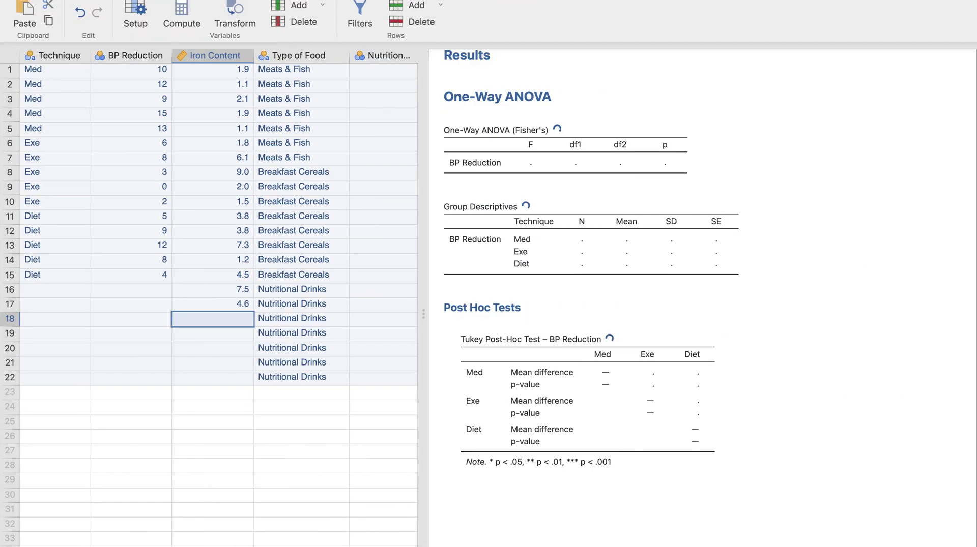
pyautogui.write('4.5')
pyautogui.press('Return')
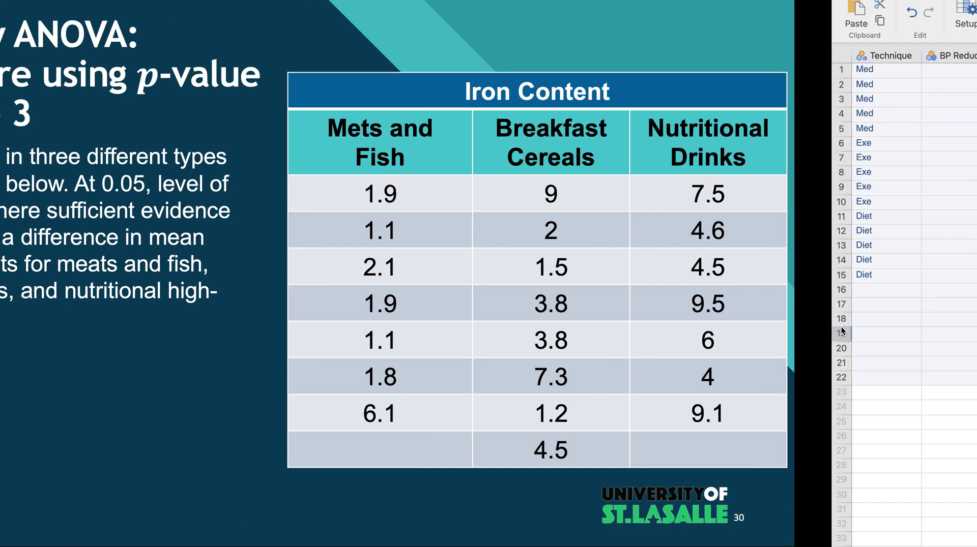
# - Enter the remaining iron values 9.5, 6.0, 4.0 and 9.1 in rows 19–22
pyautogui.write('9.5')
pyautogui.press('Return')
pyautogui.write('6')
pyautogui.press('Return')
pyautogui.write('4')
pyautogui.press('Return')
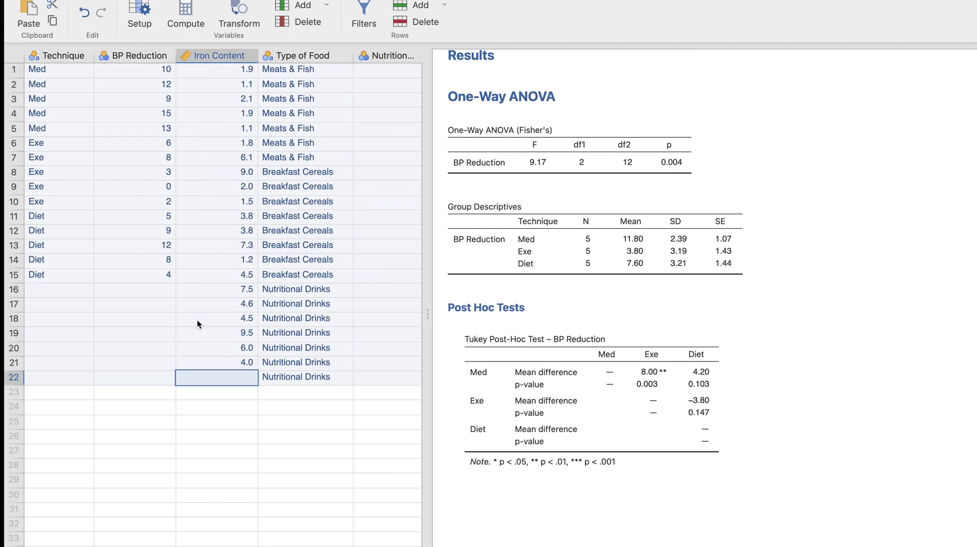
pyautogui.write('.1')
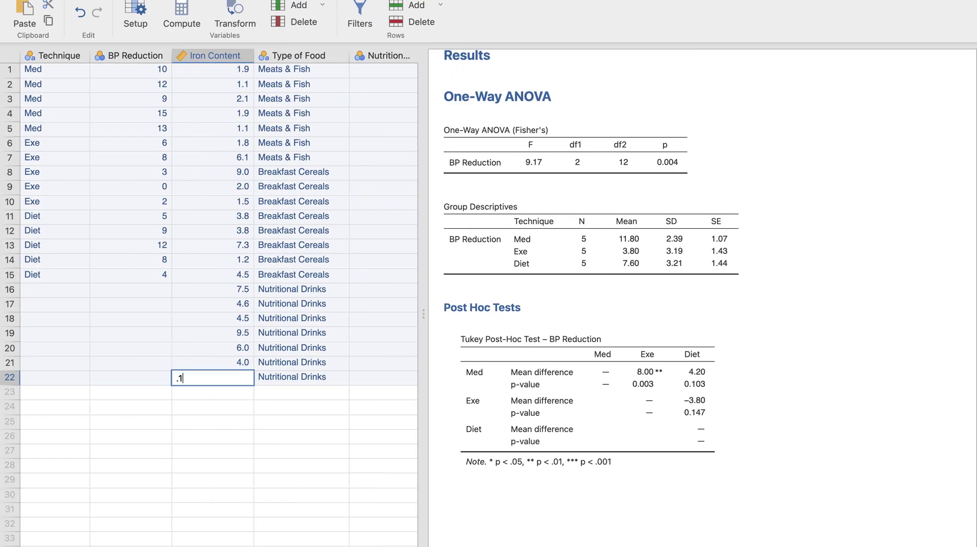
pyautogui.press('Return')
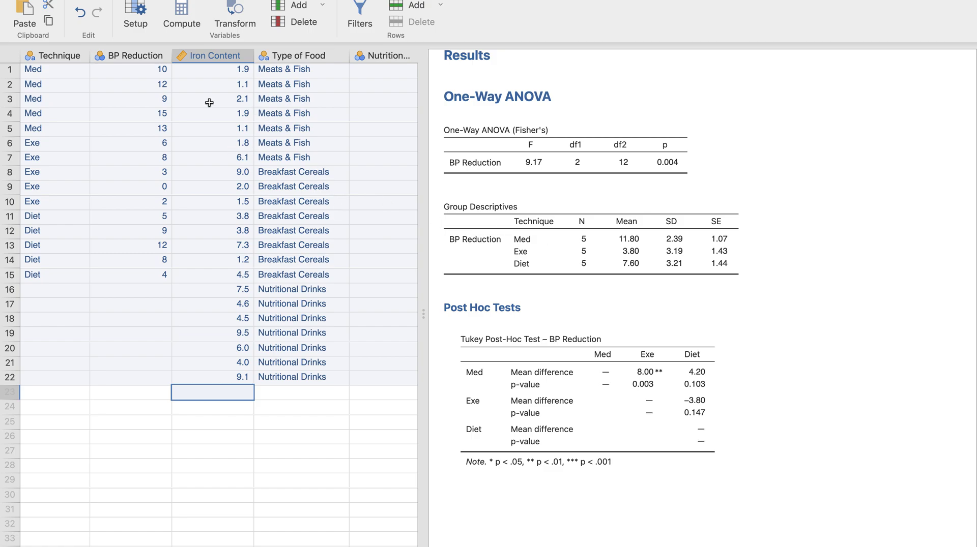
# - Create a One-Way ANOVA with Iron Content as dependent and Type of Food as grouping variable
pyautogui.click(183, 1)
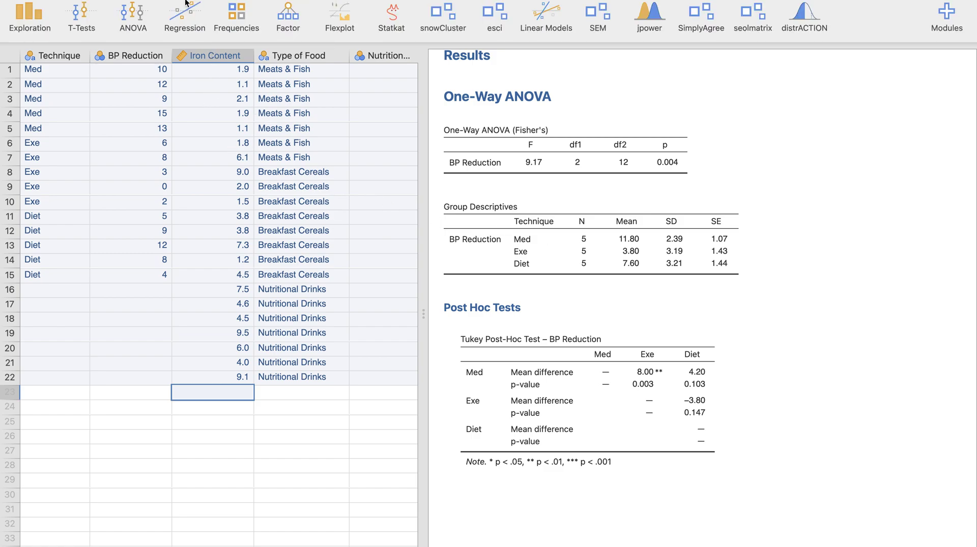
pyautogui.click(147, 14)
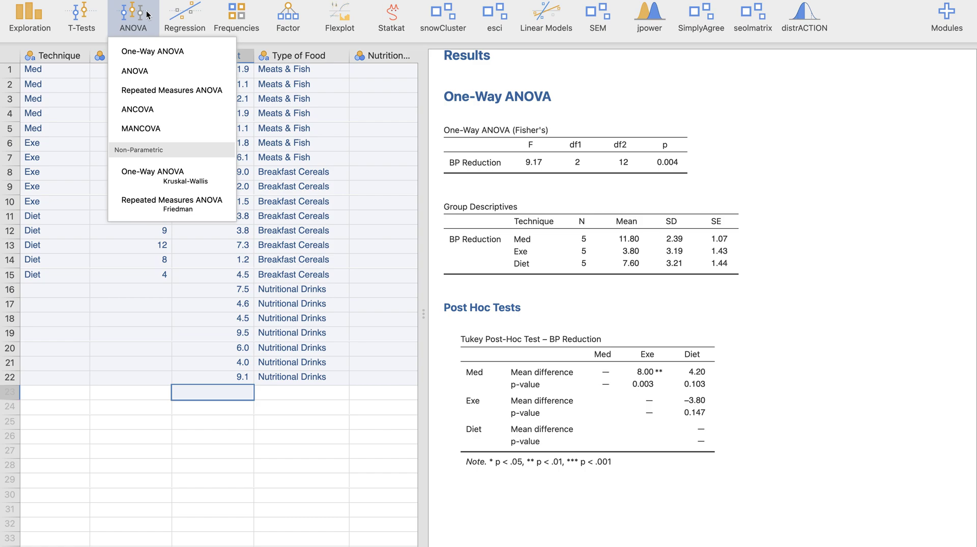
pyautogui.click(185, 47)
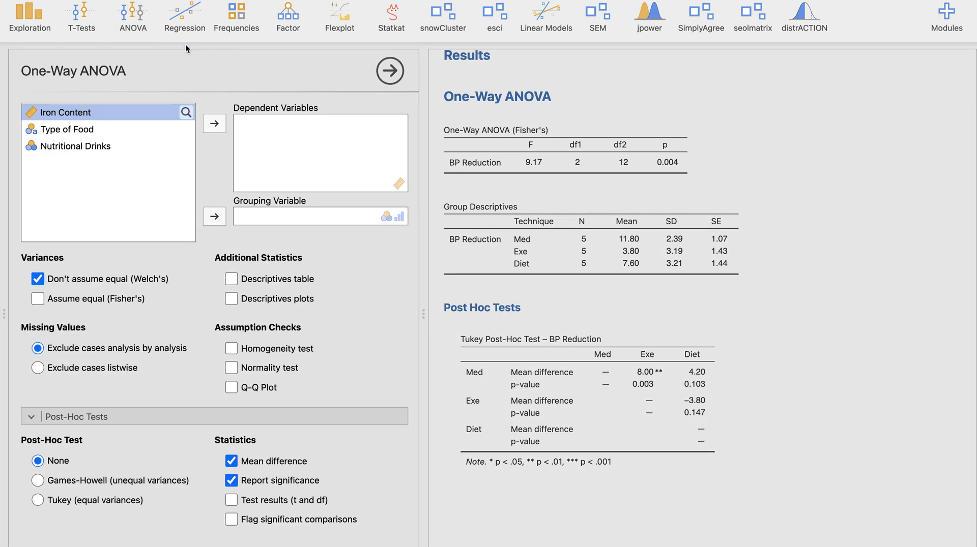
pyautogui.click(220, 127)
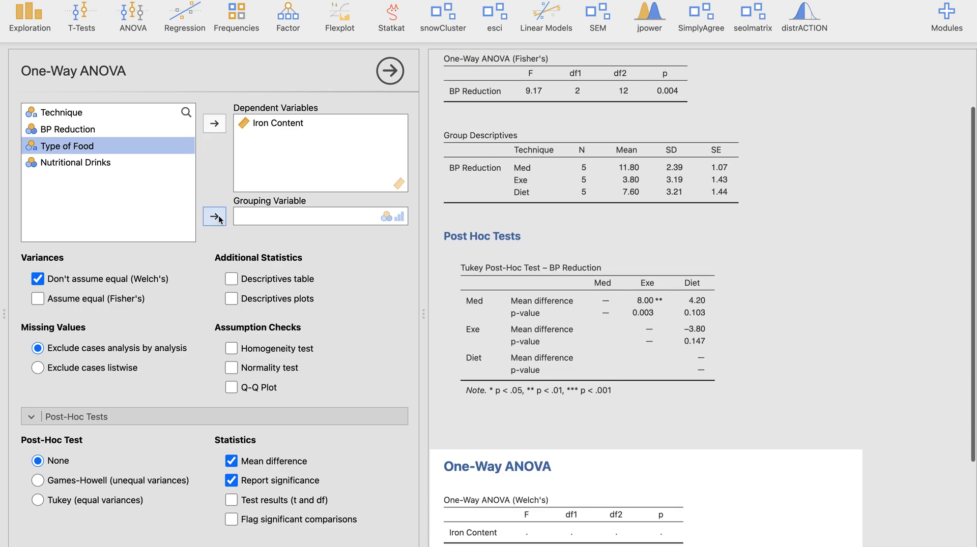
pyautogui.click(219, 219)
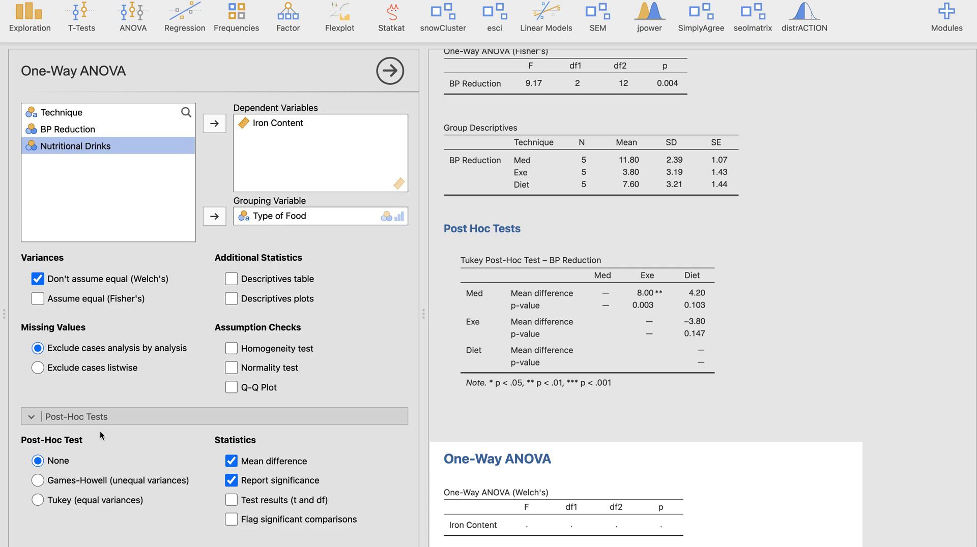
pyautogui.click(101, 417)
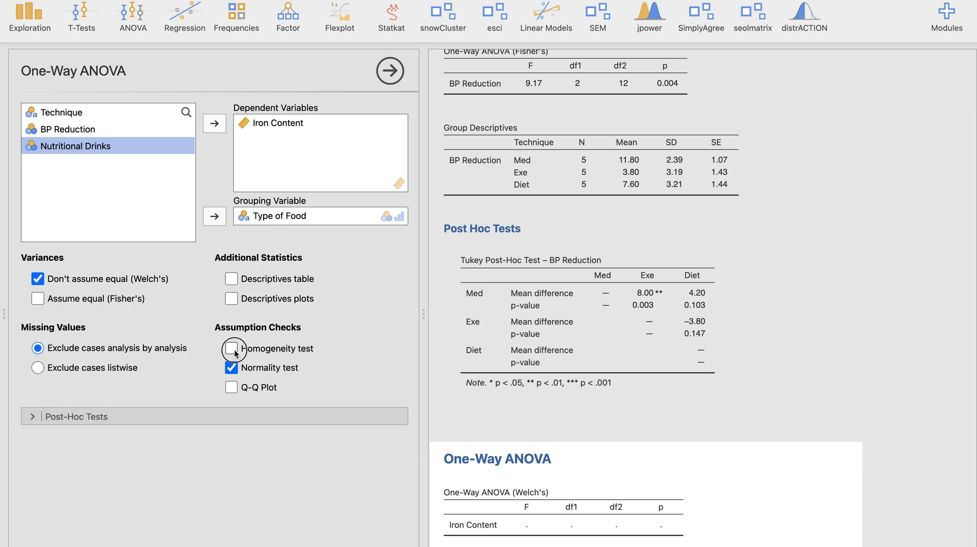
# - Review the results and turn off the homogeneity test, keeping the Iron Content normality tests
pyautogui.scroll(-4, 615, 376)
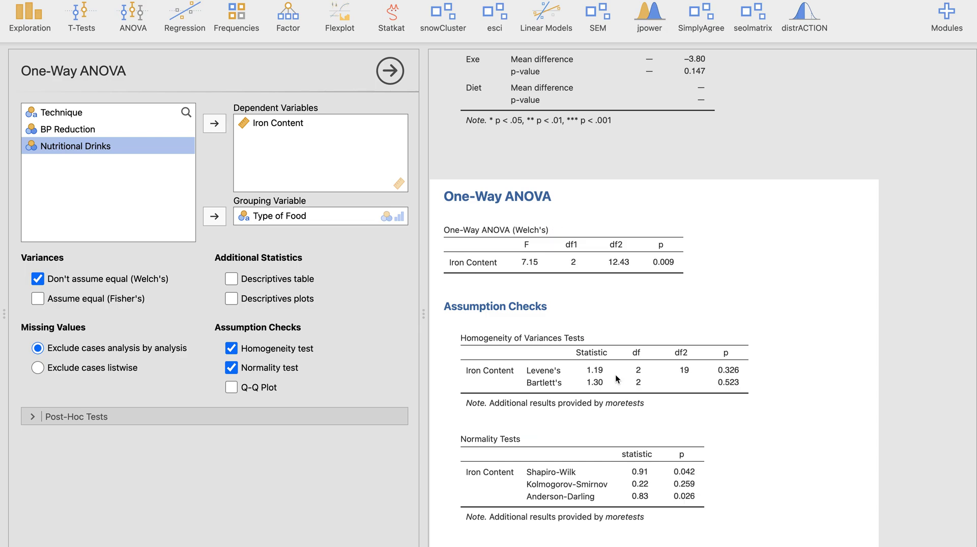
pyautogui.scroll(-1, 663, 410)
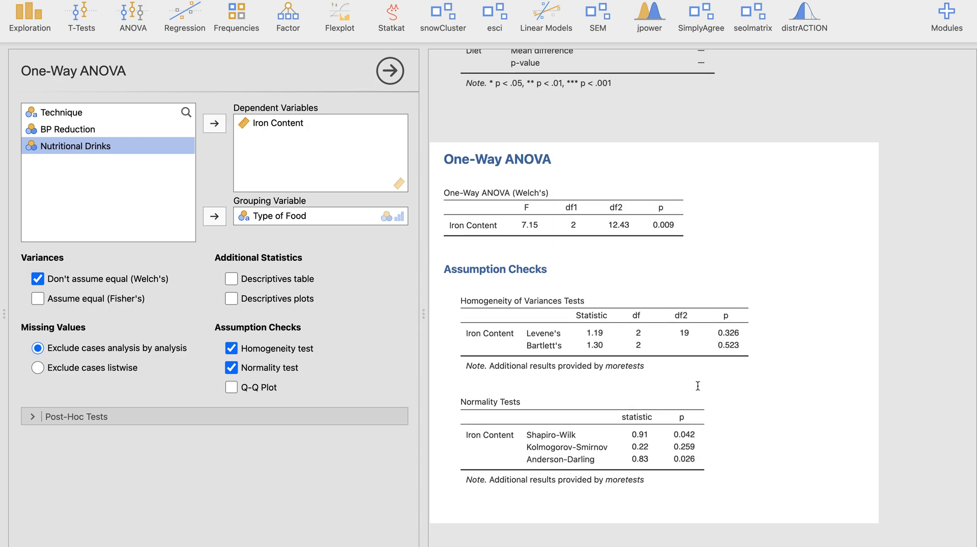
pyautogui.scroll(-1, 701, 440)
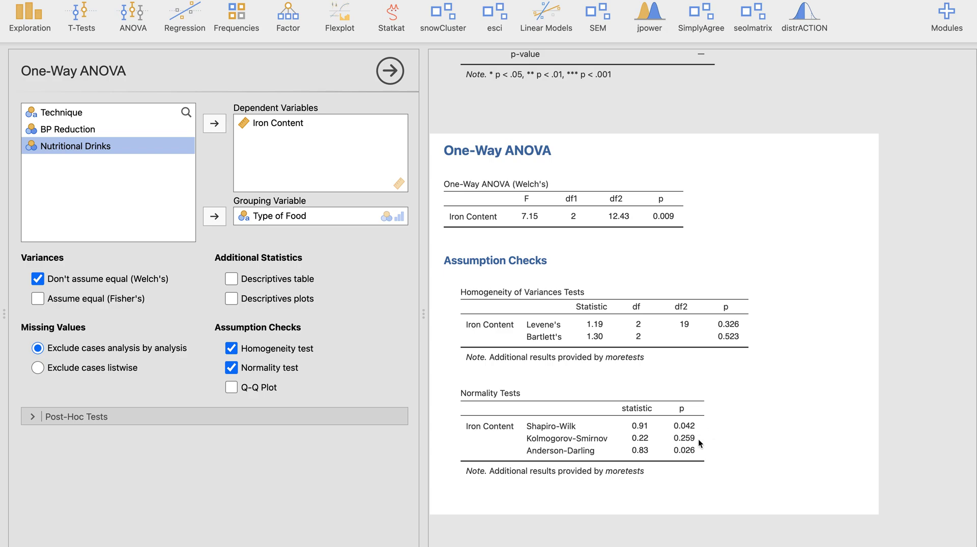
pyautogui.click(231, 348)
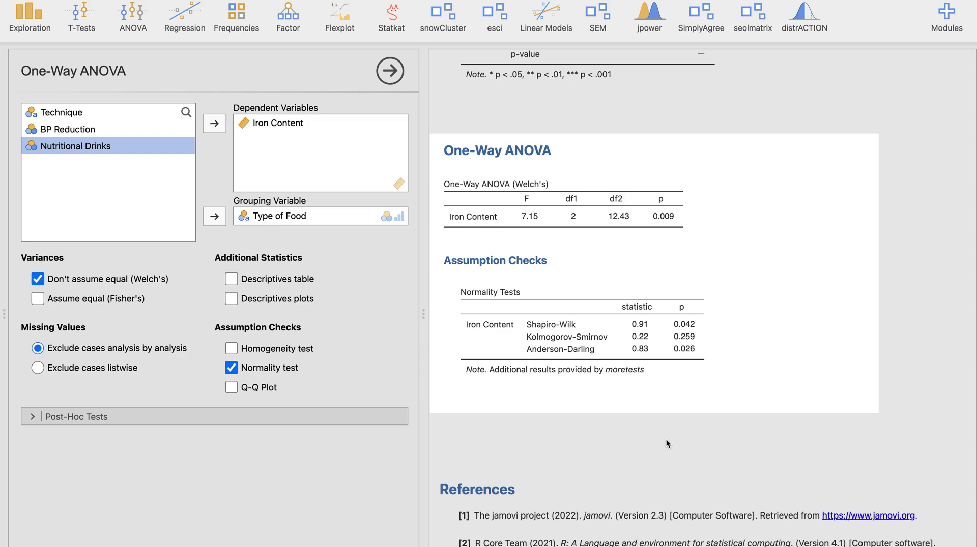
# - Run a Kruskal-Wallis test with Iron Content as dependent and Type of Food as grouping variable
pyautogui.click(142, 30)
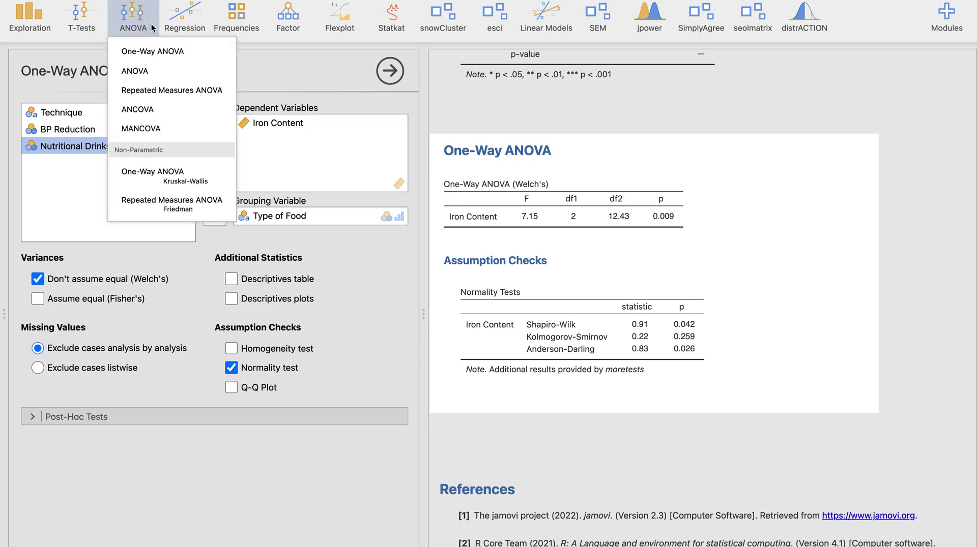
pyautogui.click(204, 175)
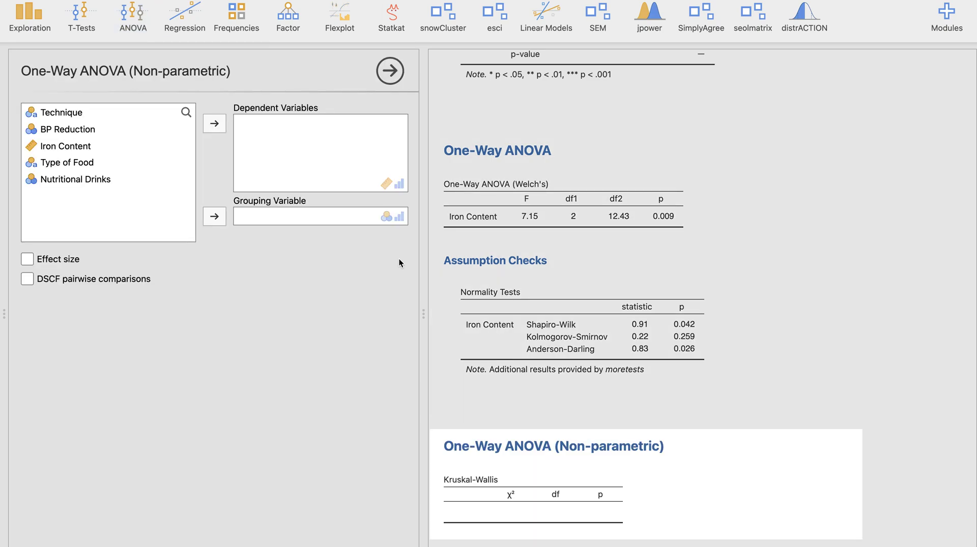
pyautogui.scroll(-3, 662, 380)
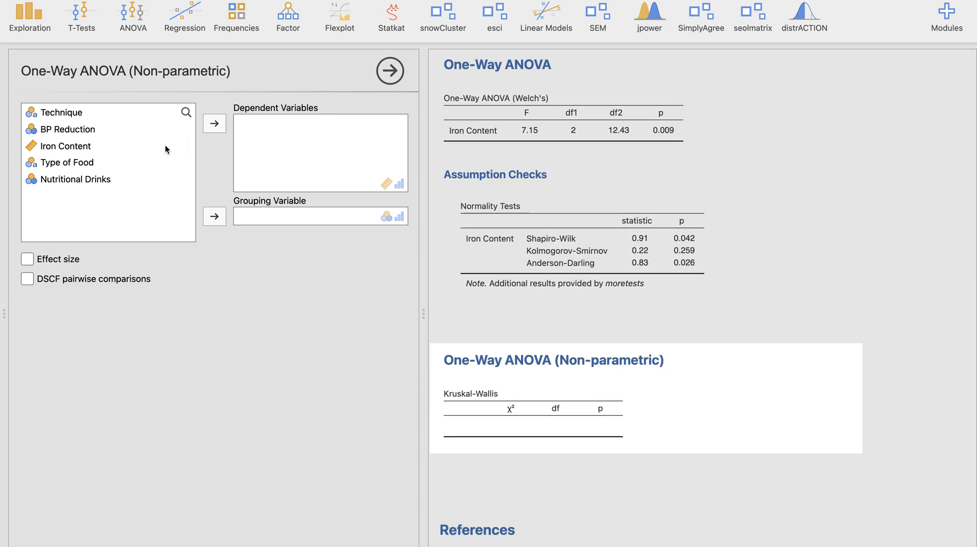
pyautogui.click(108, 149)
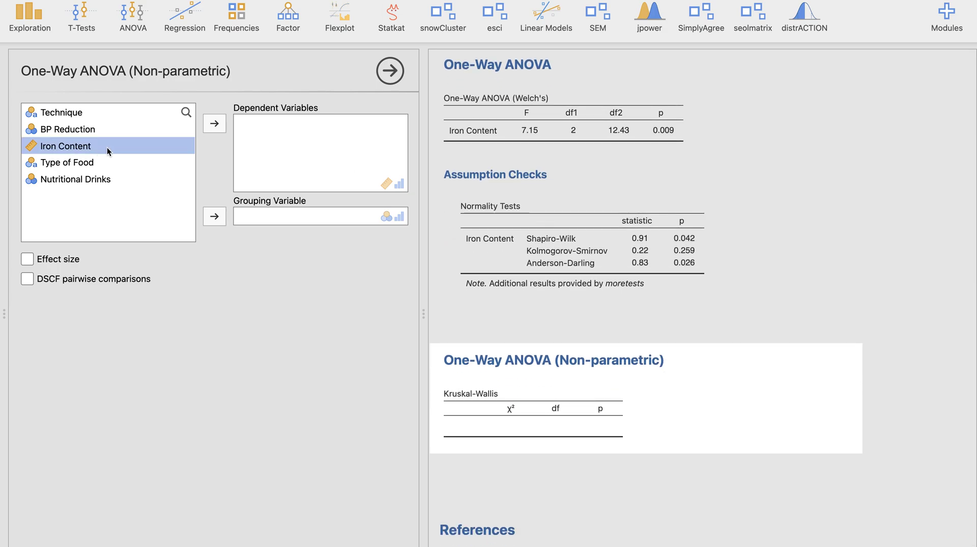
pyautogui.click(220, 128)
pyautogui.click(214, 217)
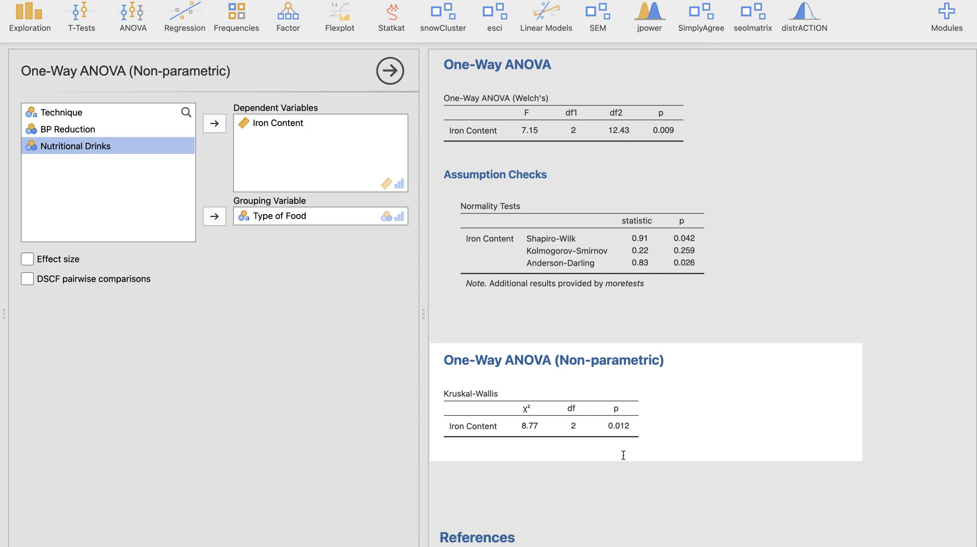
pyautogui.scroll(-2, 700, 418)
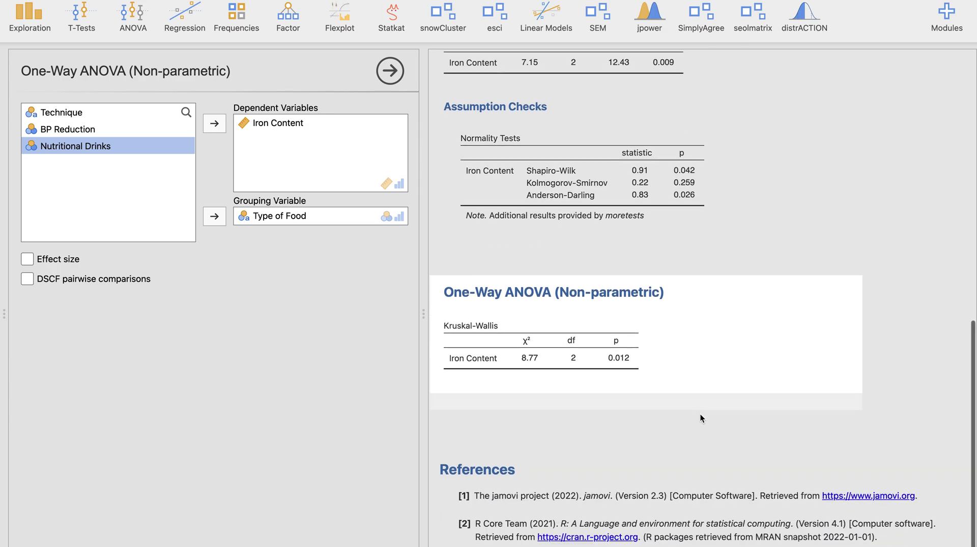
# - Scroll up in the Kruskal-Wallis options to reach the DSCF pairwise comparisons setting
pyautogui.scroll(1, 700, 414)
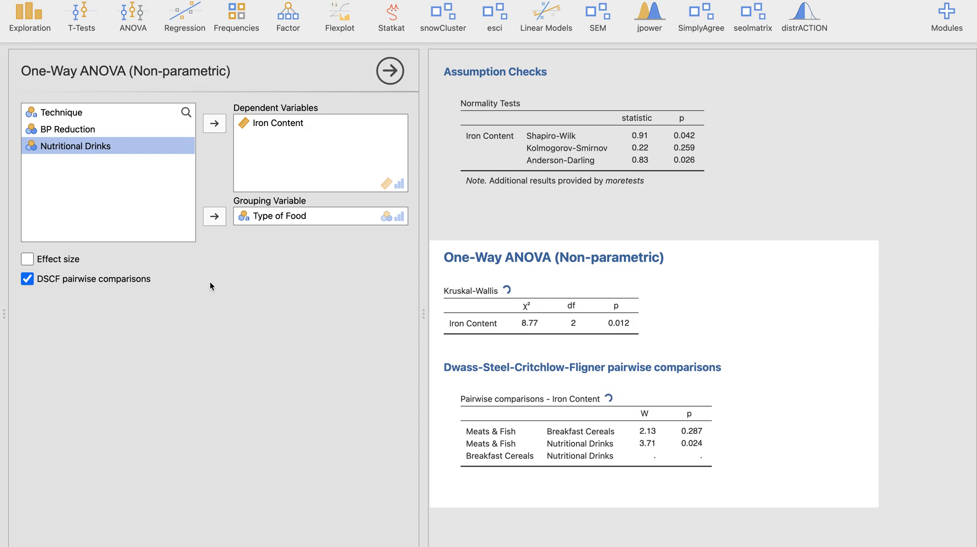
# - Turn on the Descriptives table in the Welch one-way ANOVA of Iron Content by food type
pyautogui.click(607, 140)
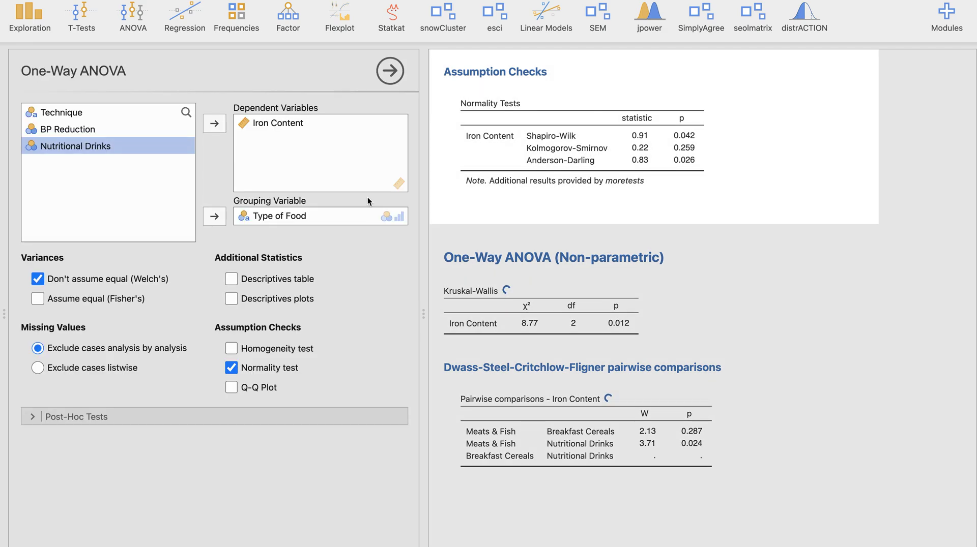
pyautogui.click(251, 281)
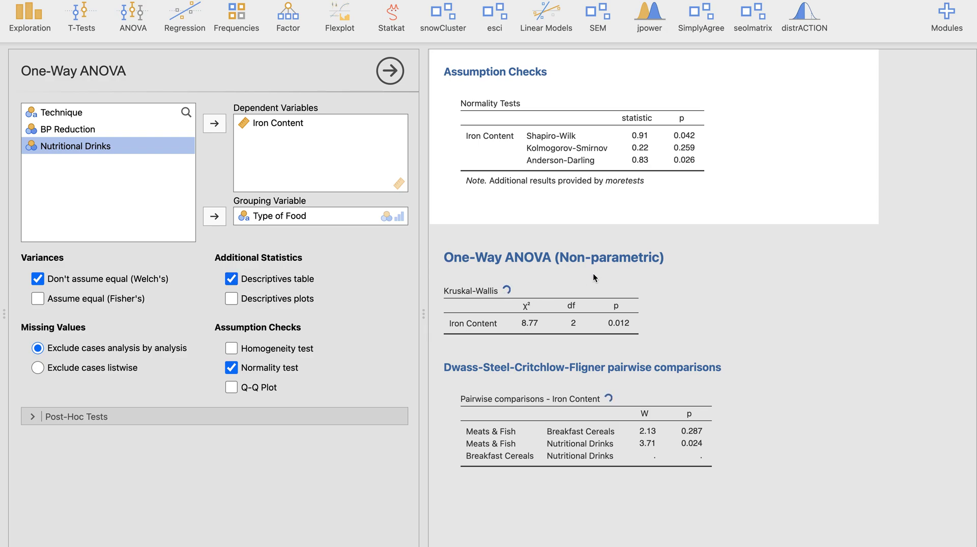
pyautogui.scroll(3, 593, 273)
pyautogui.scroll(-3, 593, 274)
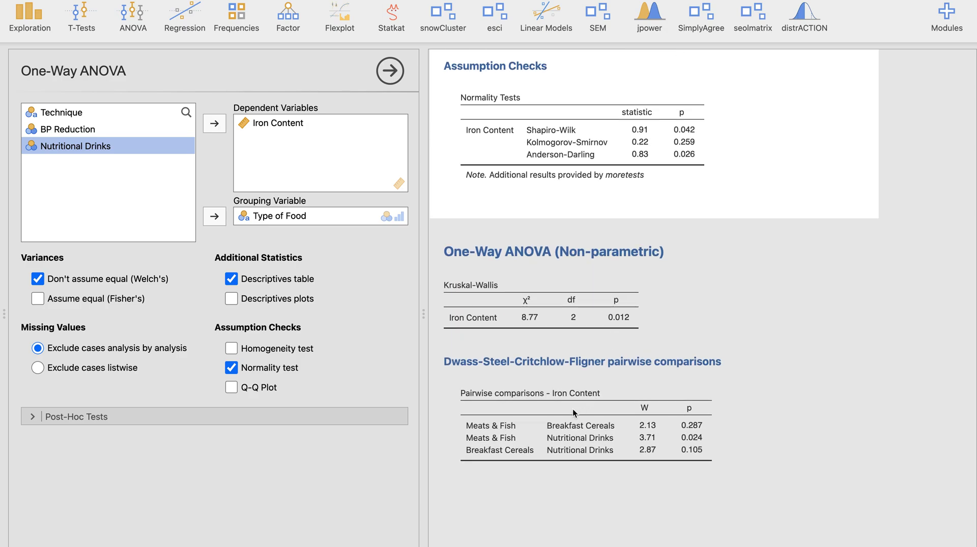
# - Check the Kruskal-Wallis settings, then return to the Welch one-way ANOVA options
pyautogui.click(641, 395)
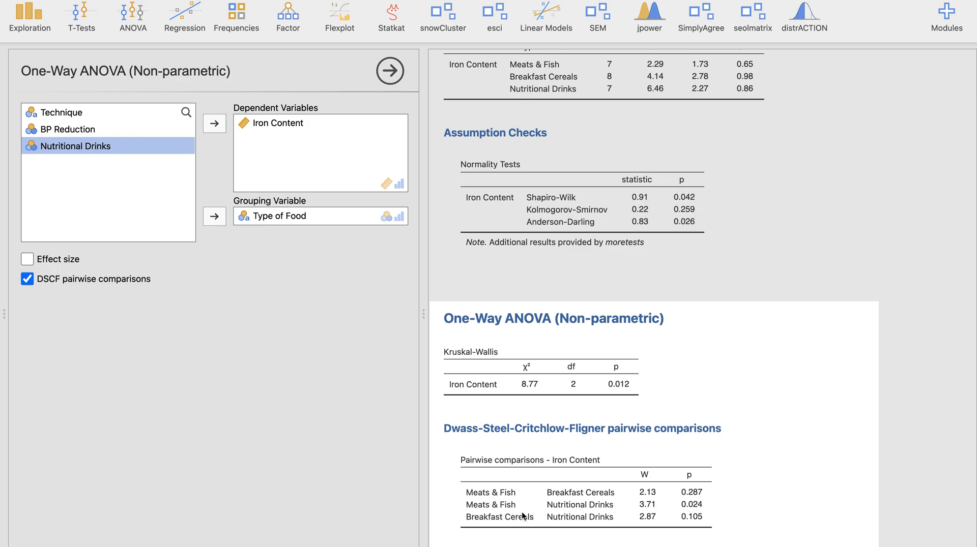
pyautogui.scroll(3, 671, 414)
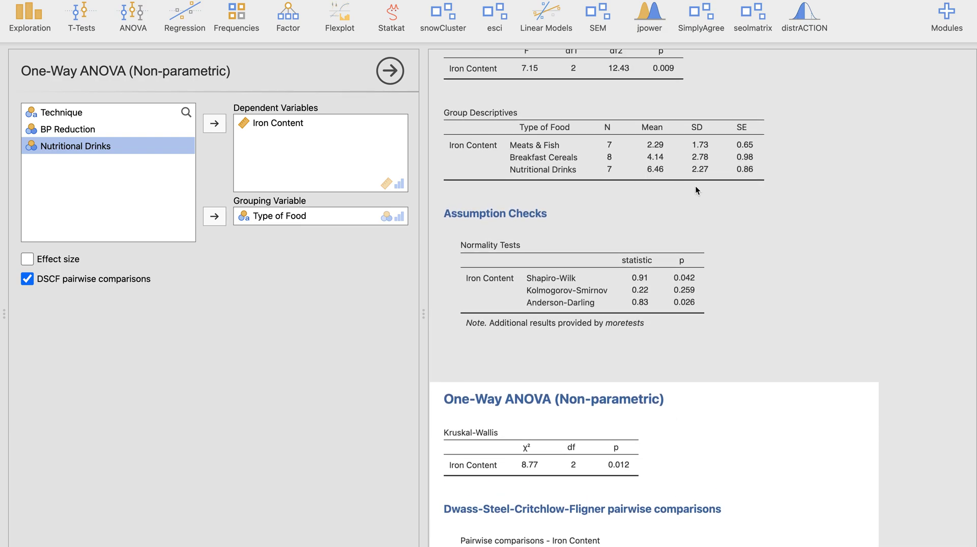
pyautogui.click(658, 157)
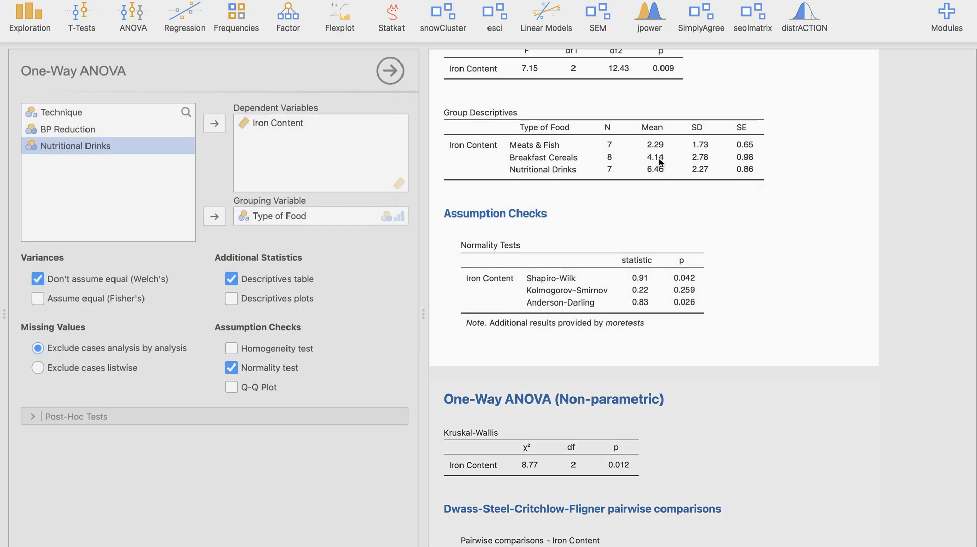
# - Bring back the One-Way ANOVA (Non-parametric) options, with DSCF pairwise comparisons on and effect size off
pyautogui.scroll(-2, 658, 160)
pyautogui.scroll(1, 659, 161)
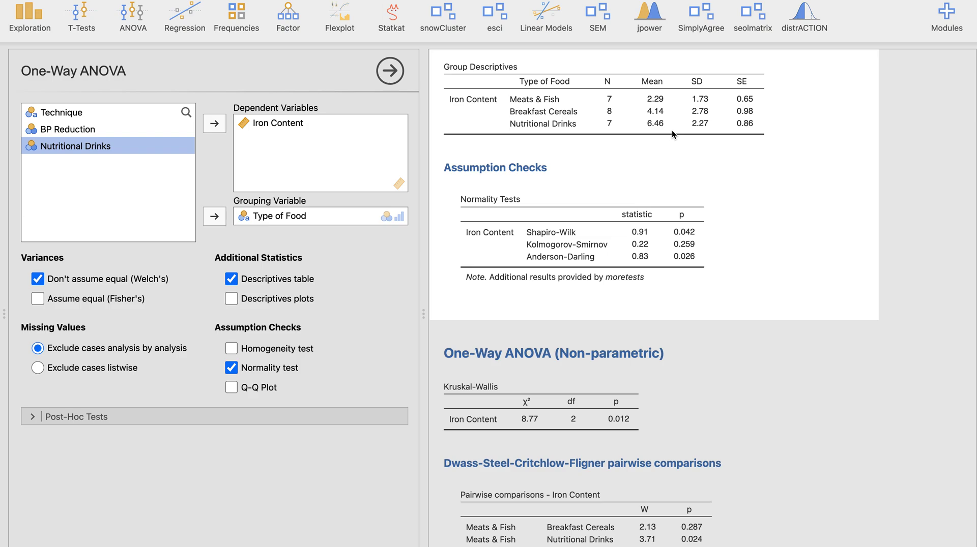
pyautogui.scroll(-5, 671, 130)
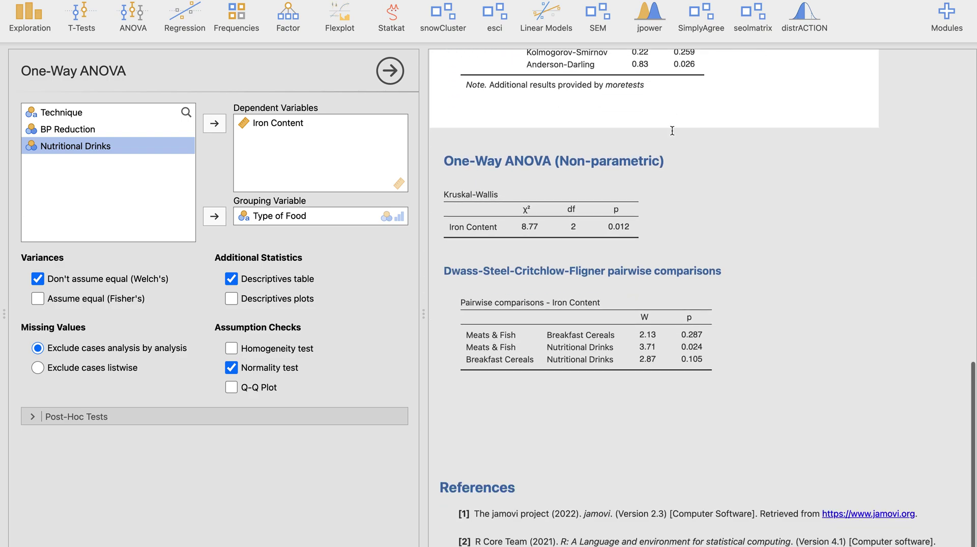
pyautogui.click(742, 238)
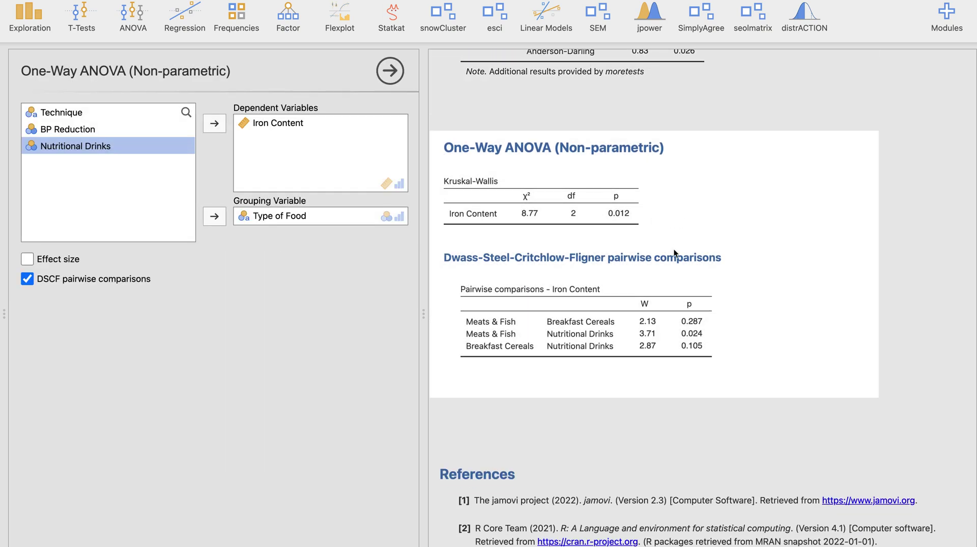